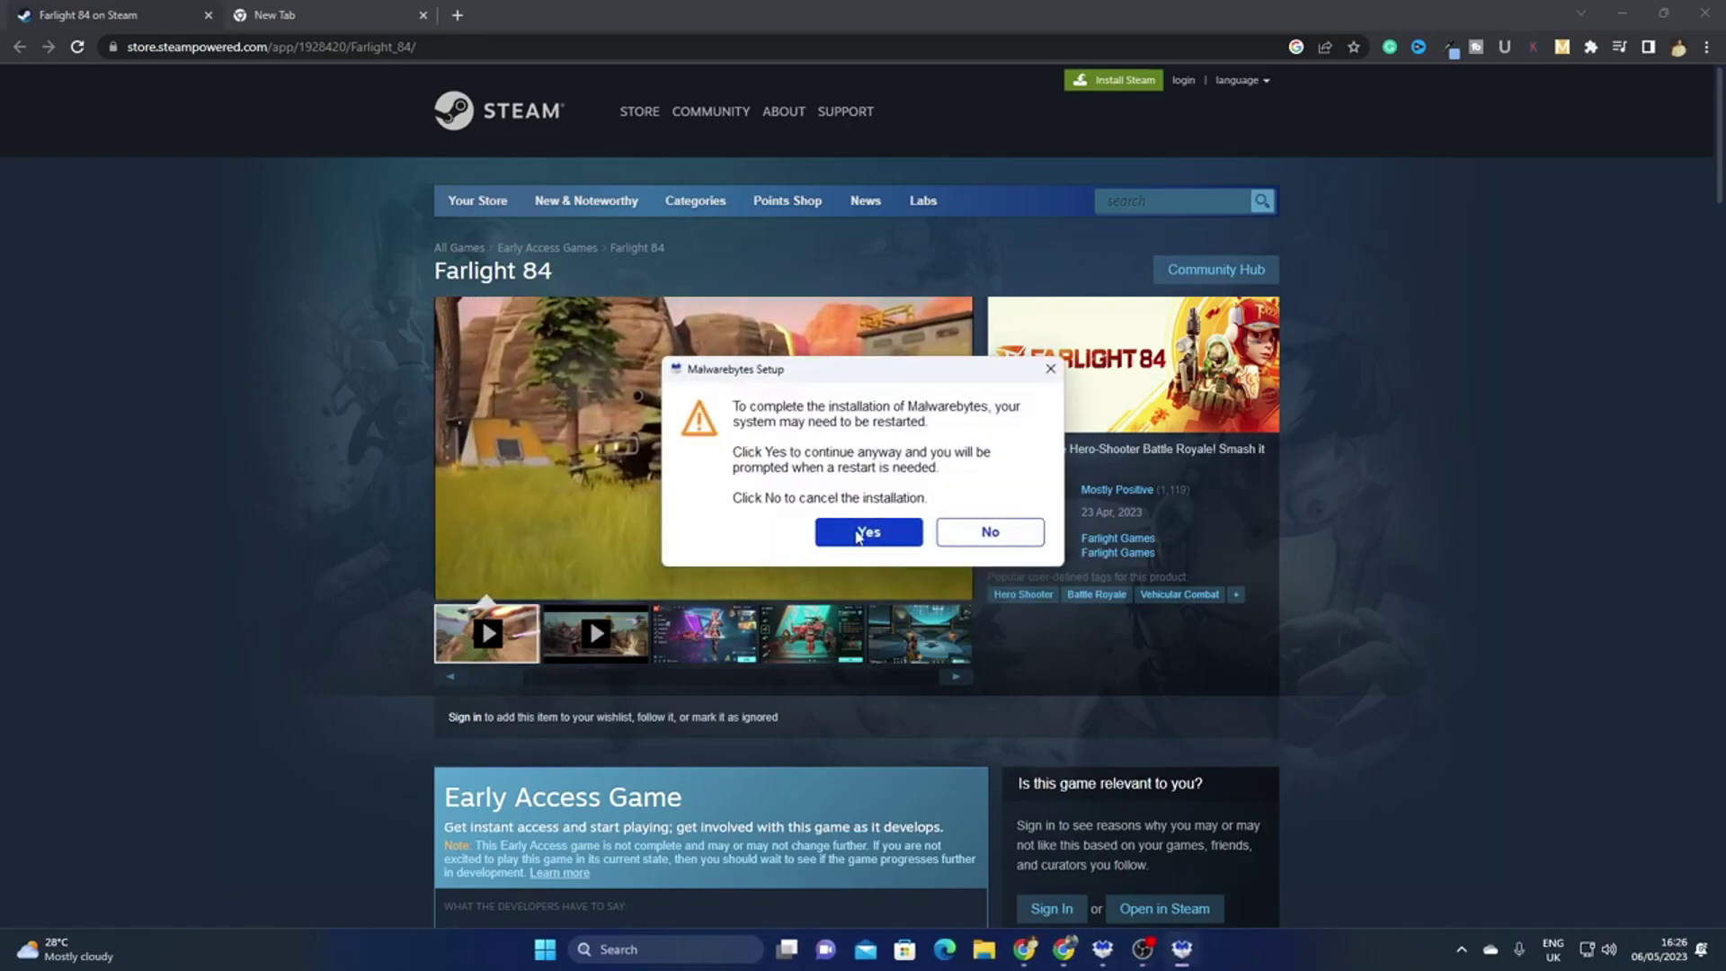
Step: Answer Yes to the Malwarebytes restart warning and switch to the empty New Tab
click(867, 531)
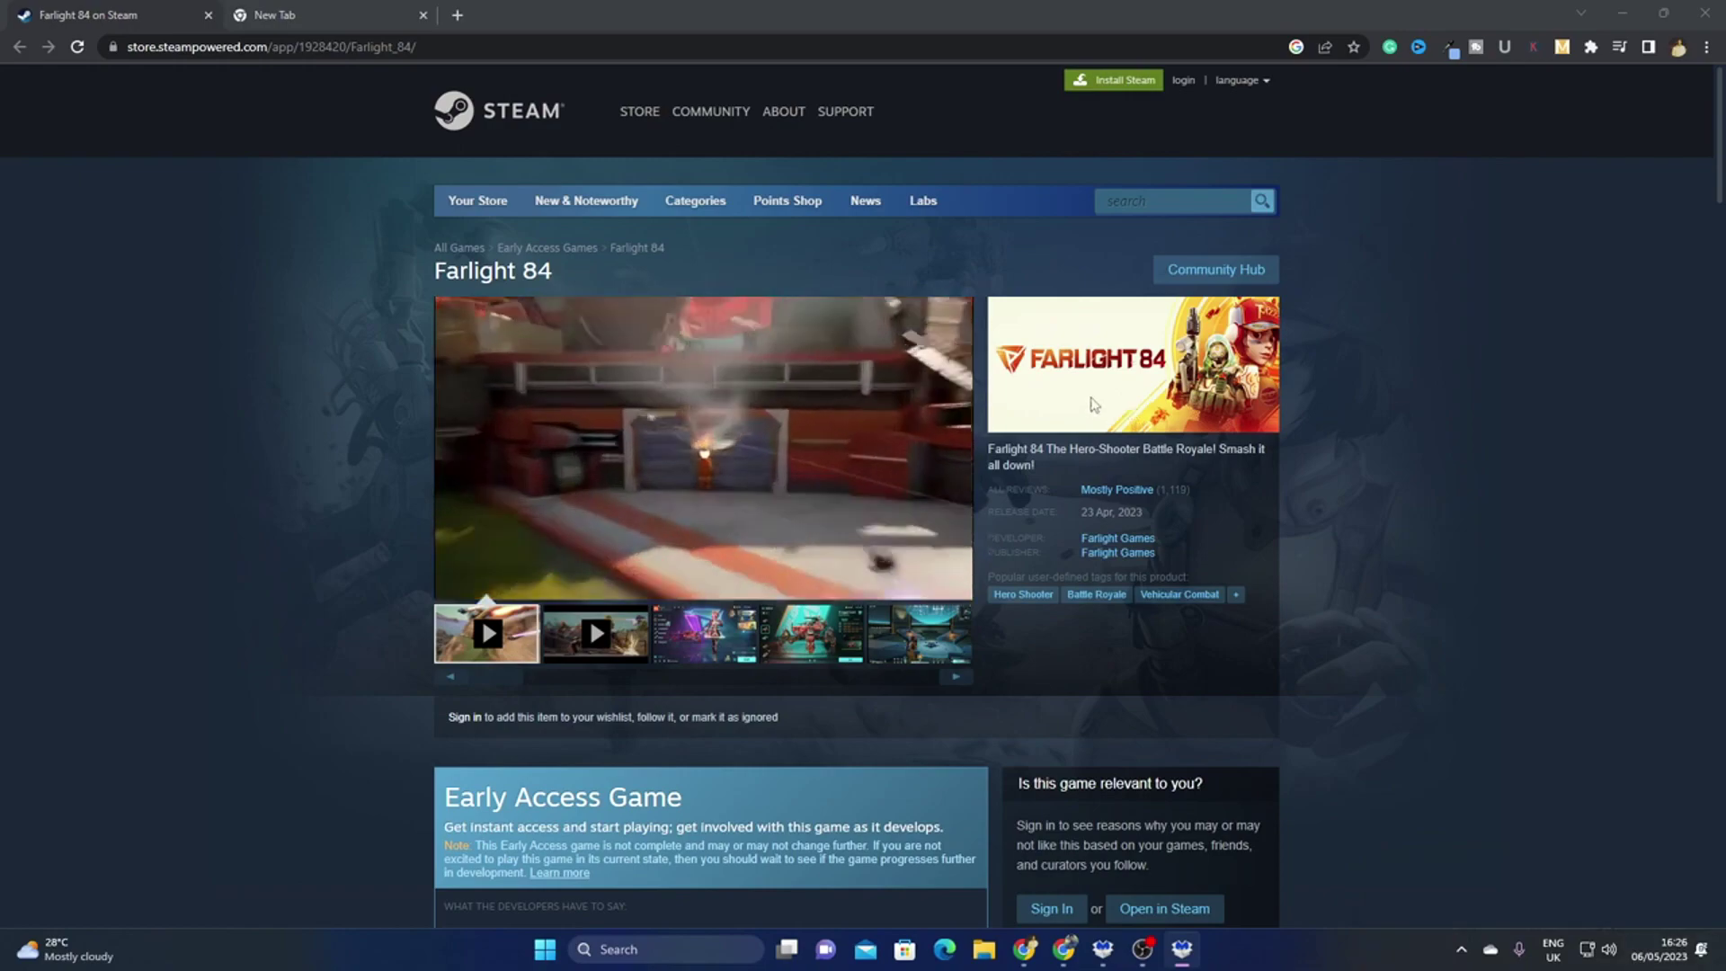
drag(434, 270, 554, 271)
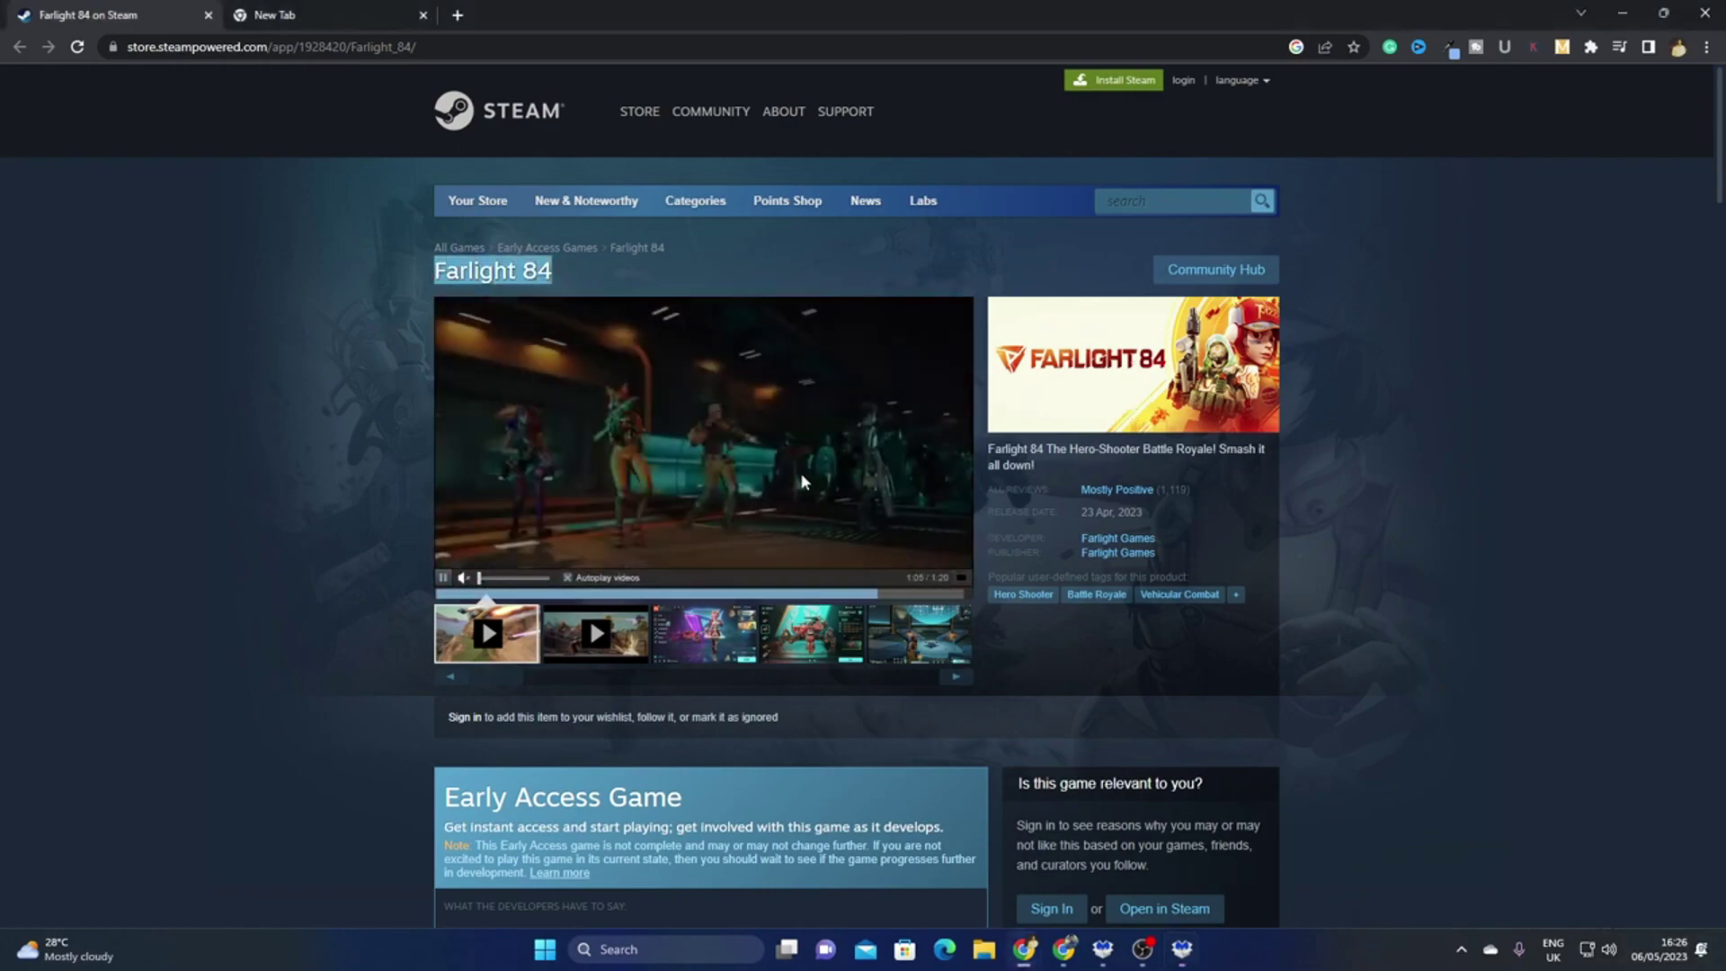
click(273, 14)
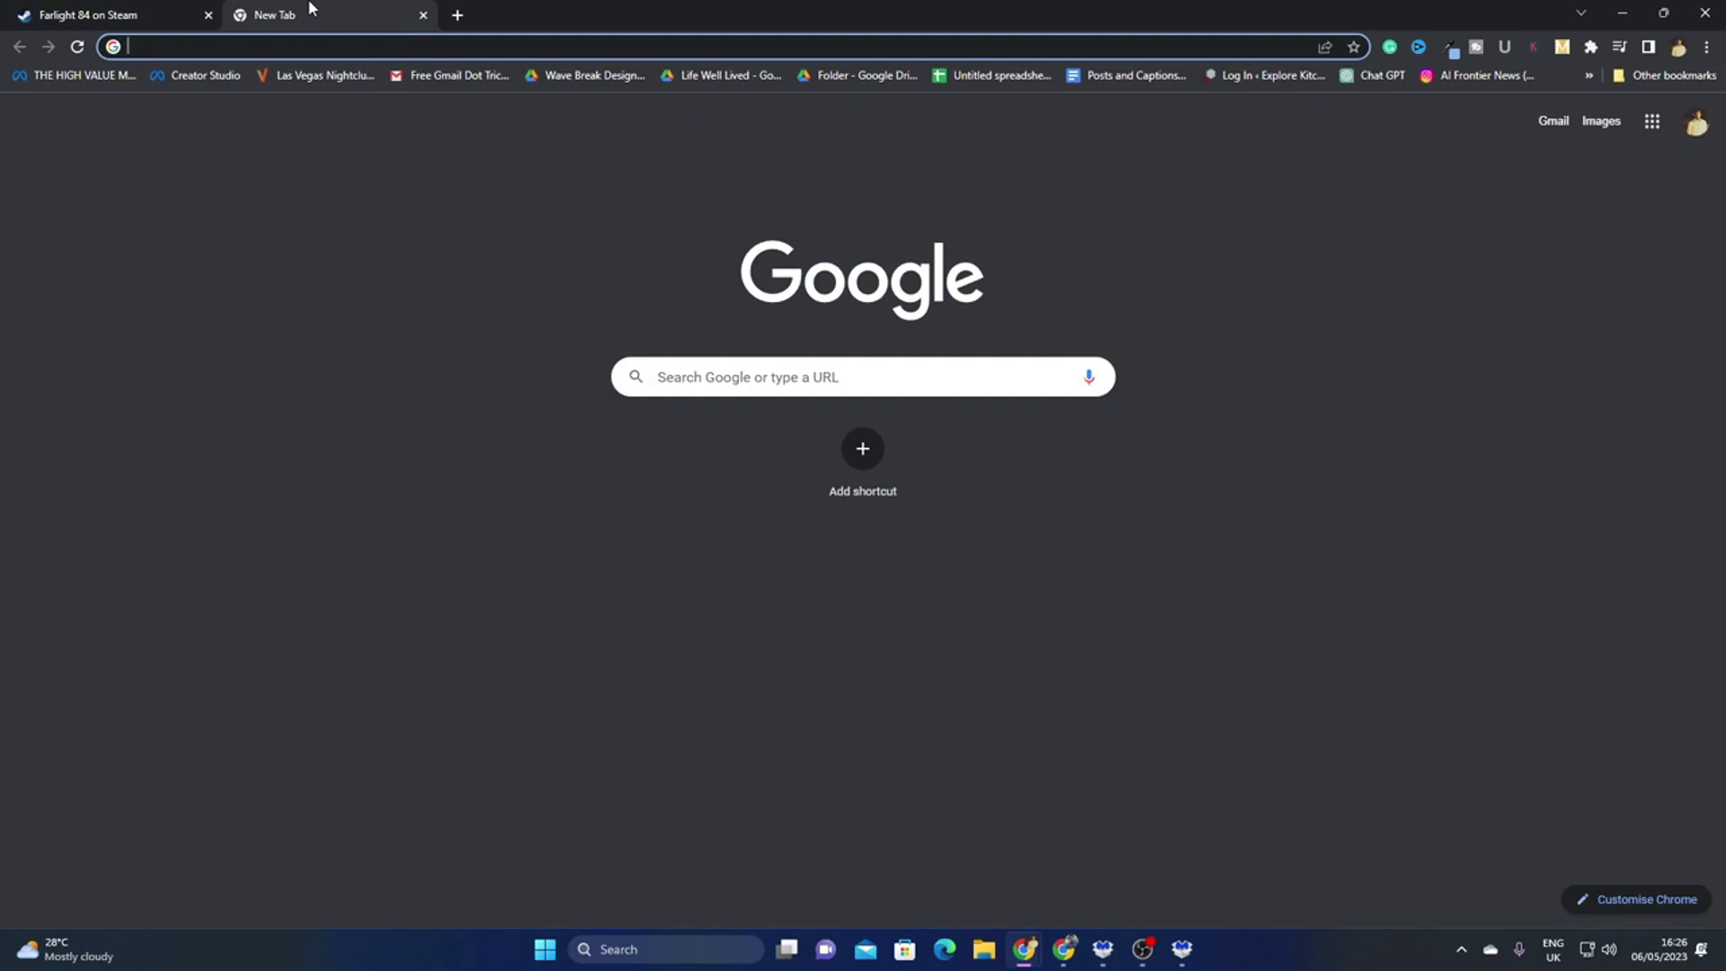
text(Google)
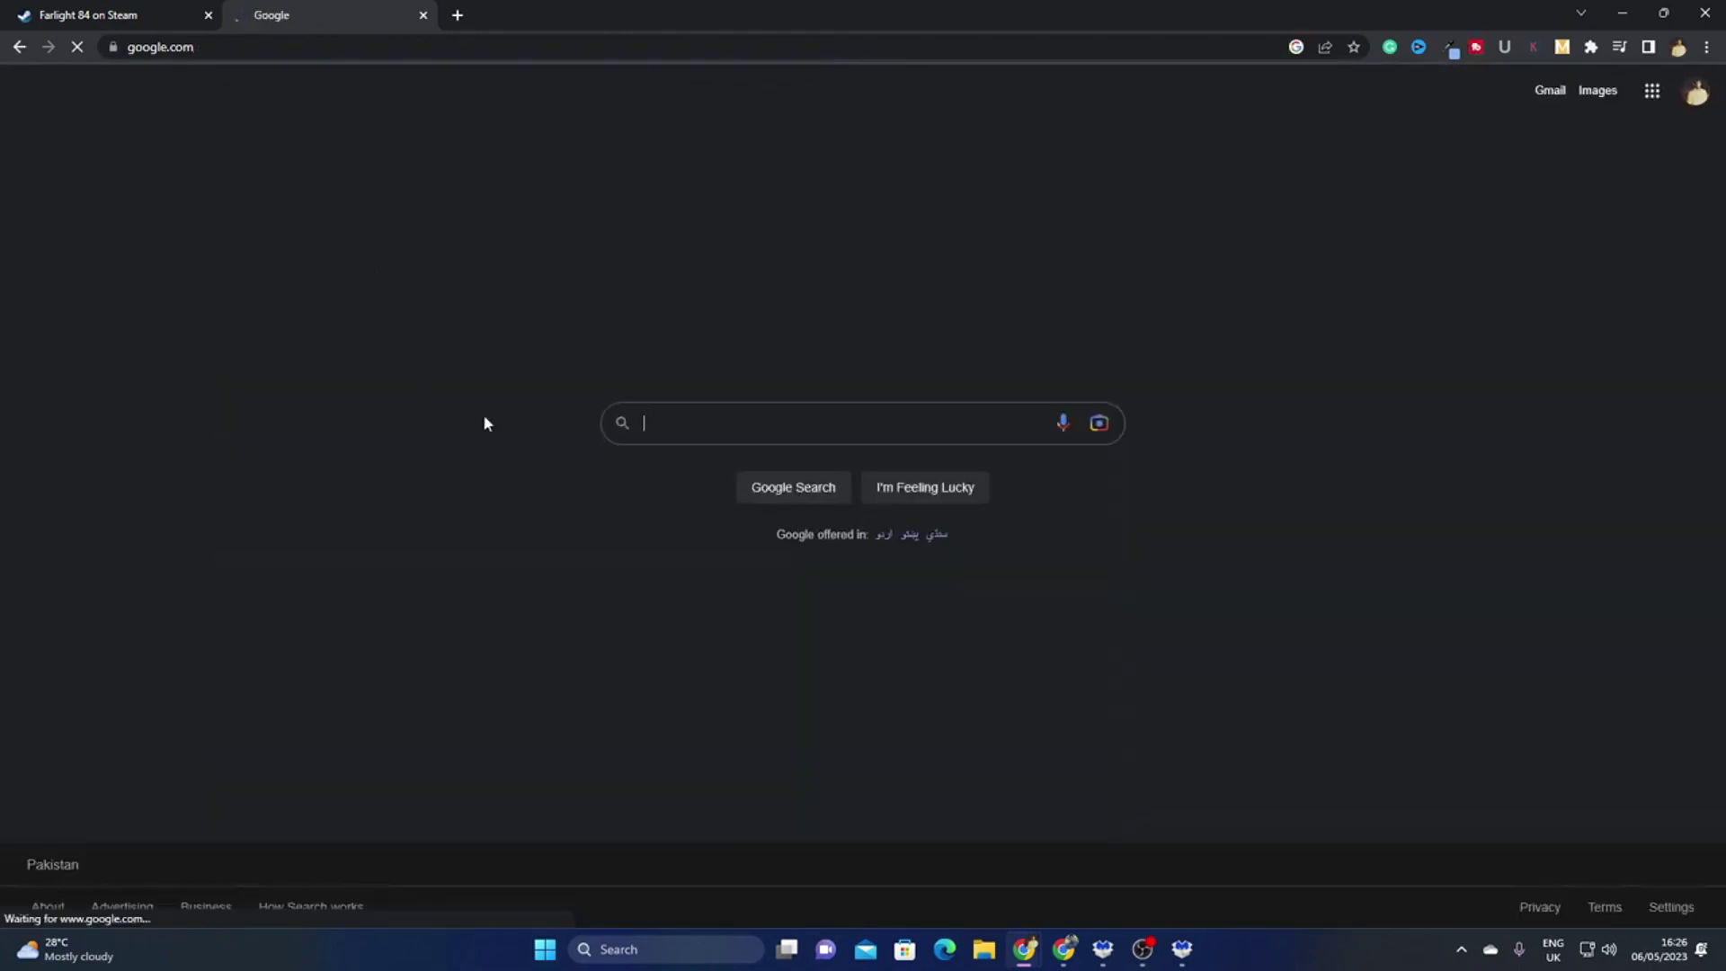
text(ar light)
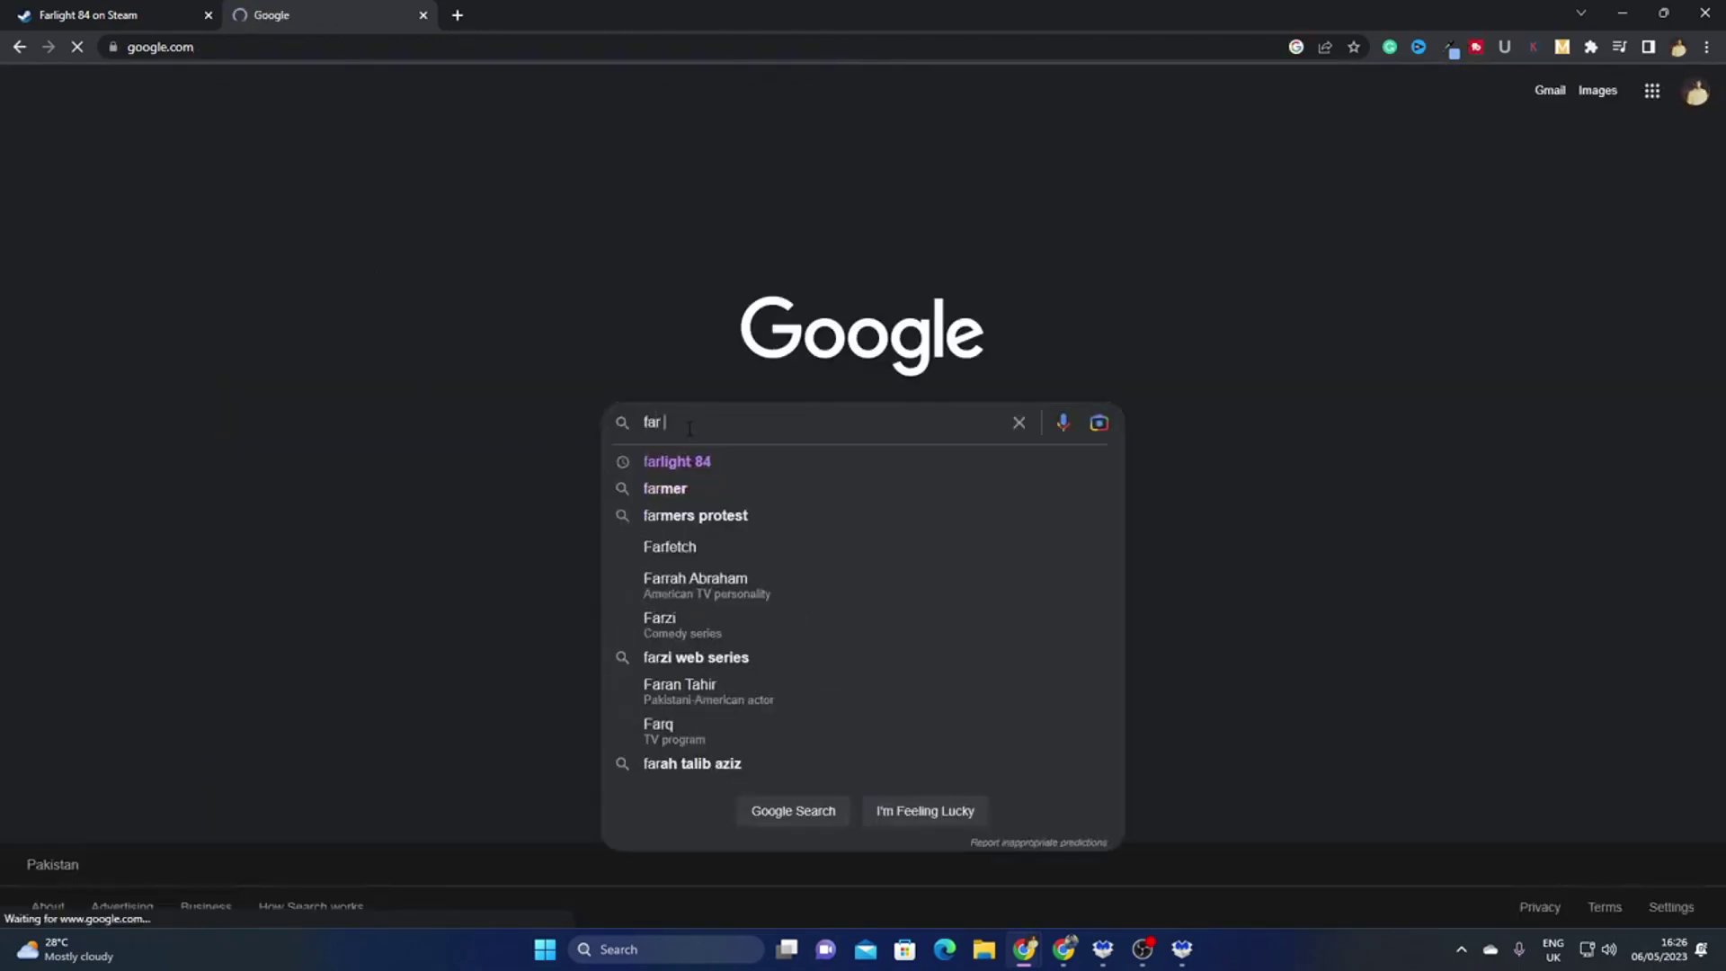
Step: Run the Google search for 'far light'
key(Return)
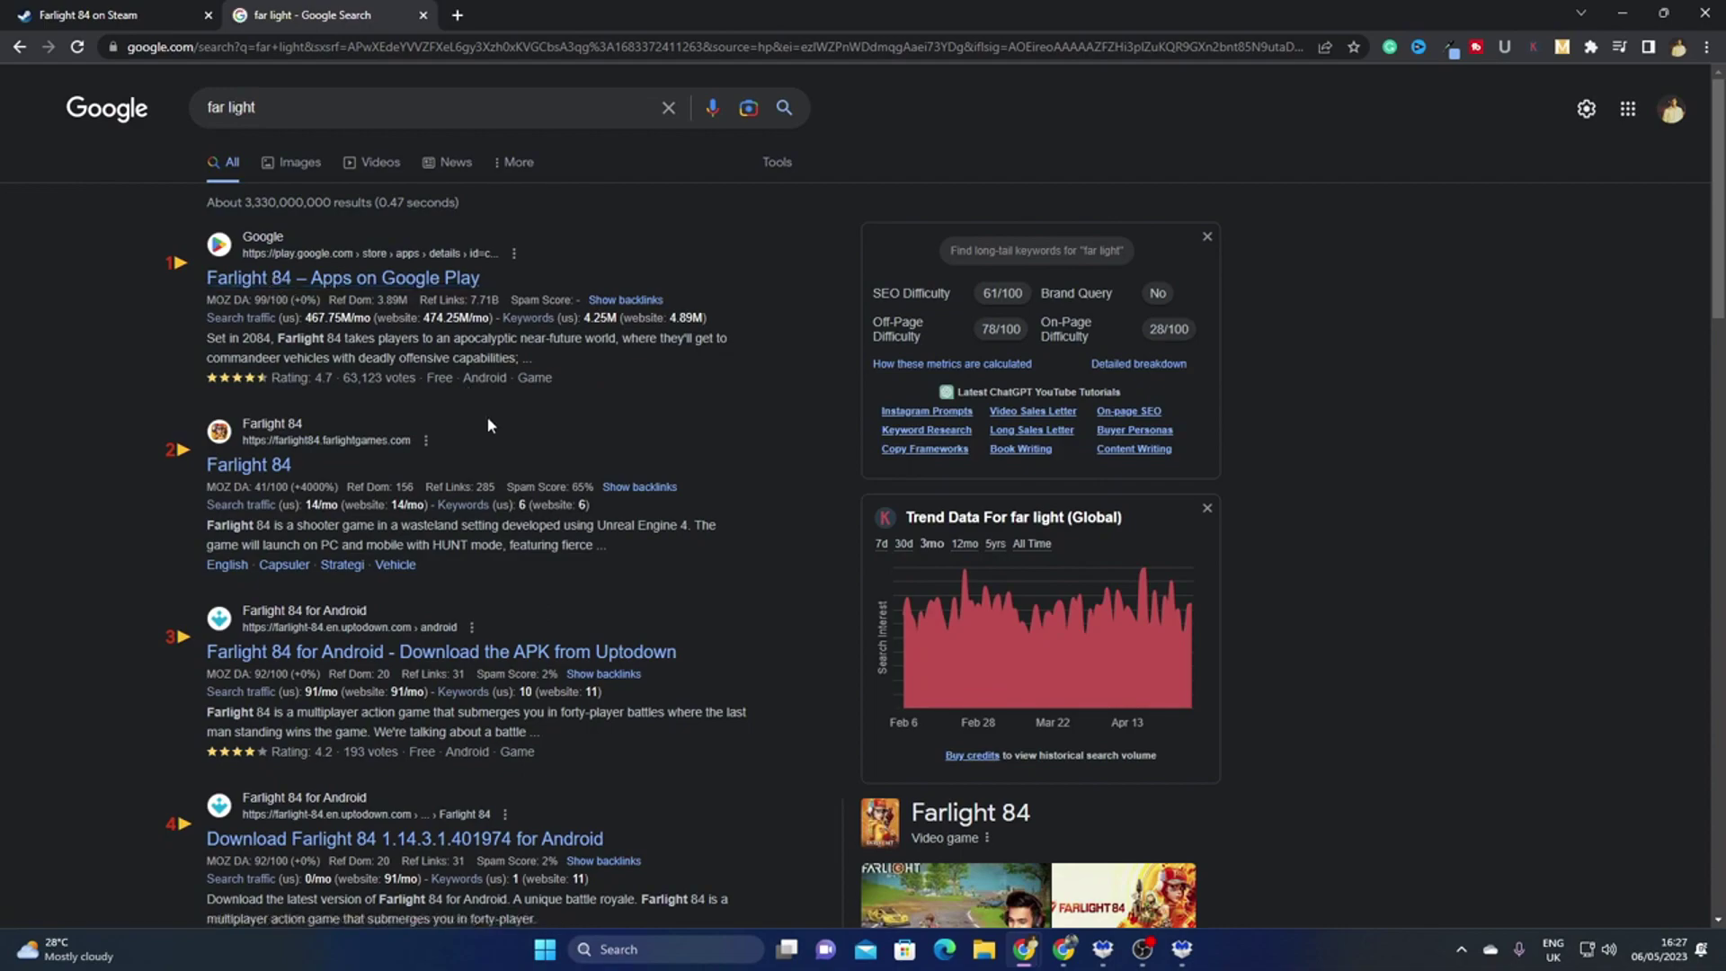
Step: Open the official Farlight 84 result, then the 'Farlight 84 on Steam' result
click(256, 474)
scroll(863, 541, down, 10)
scroll(845, 584, up, 8)
scroll(496, 460, down, 1)
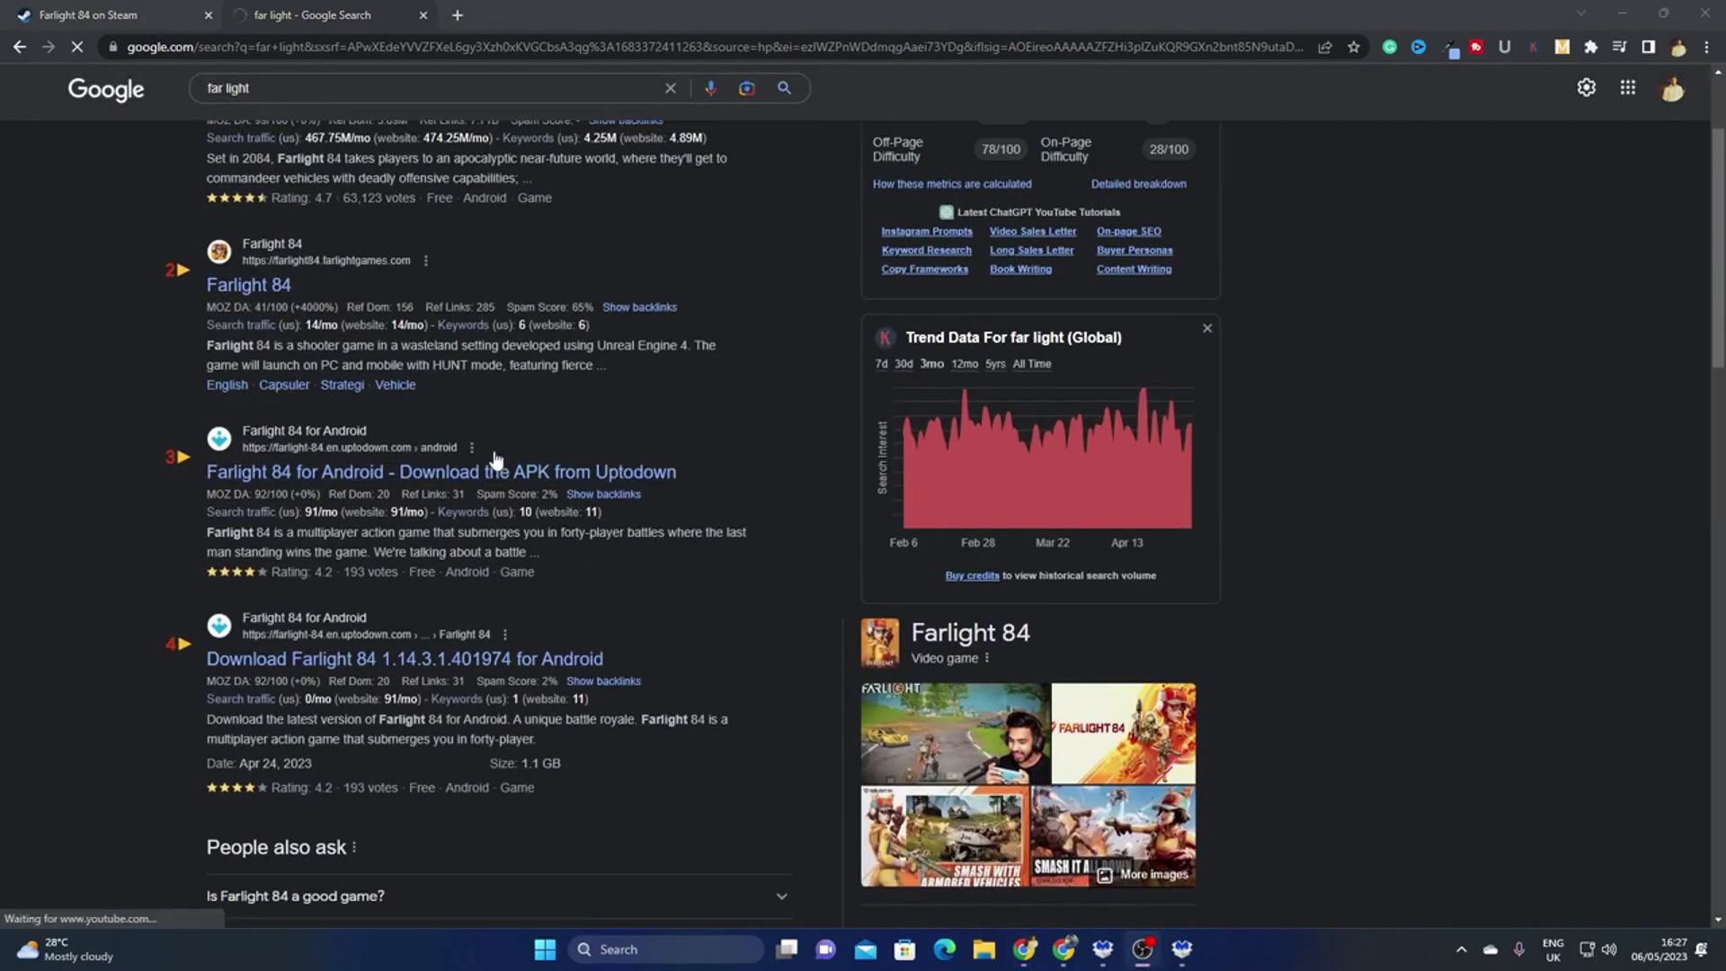
scroll(513, 475, down, 2)
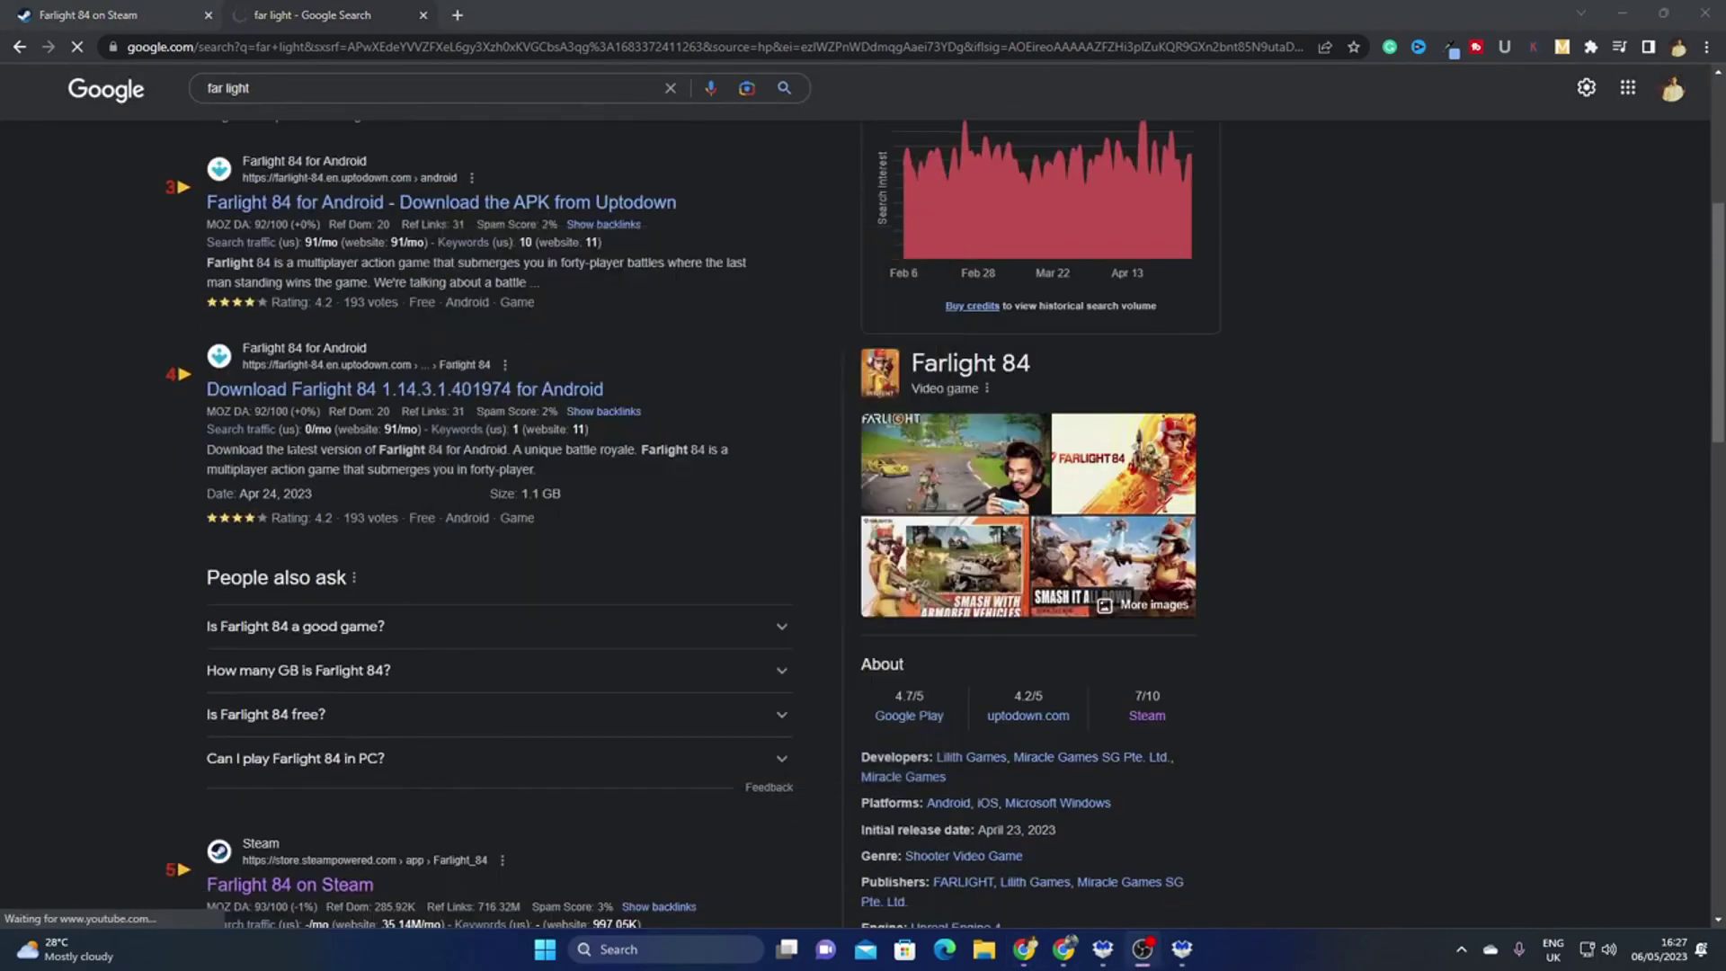
scroll(514, 476, down, 2)
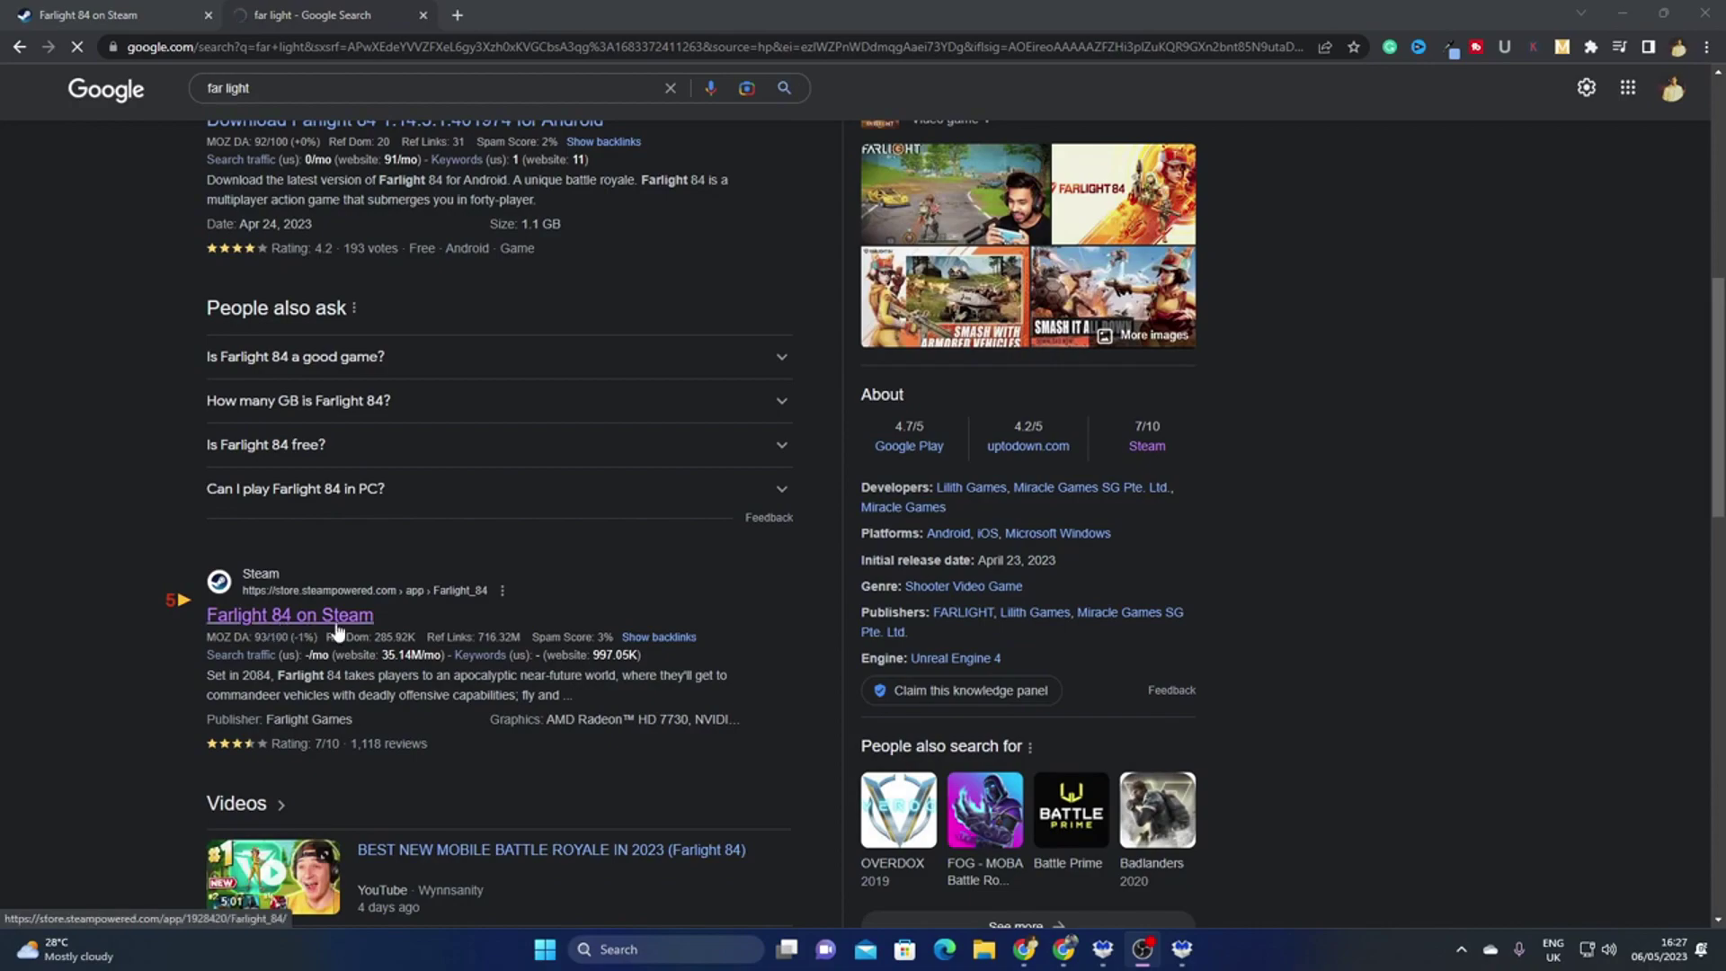
click(329, 619)
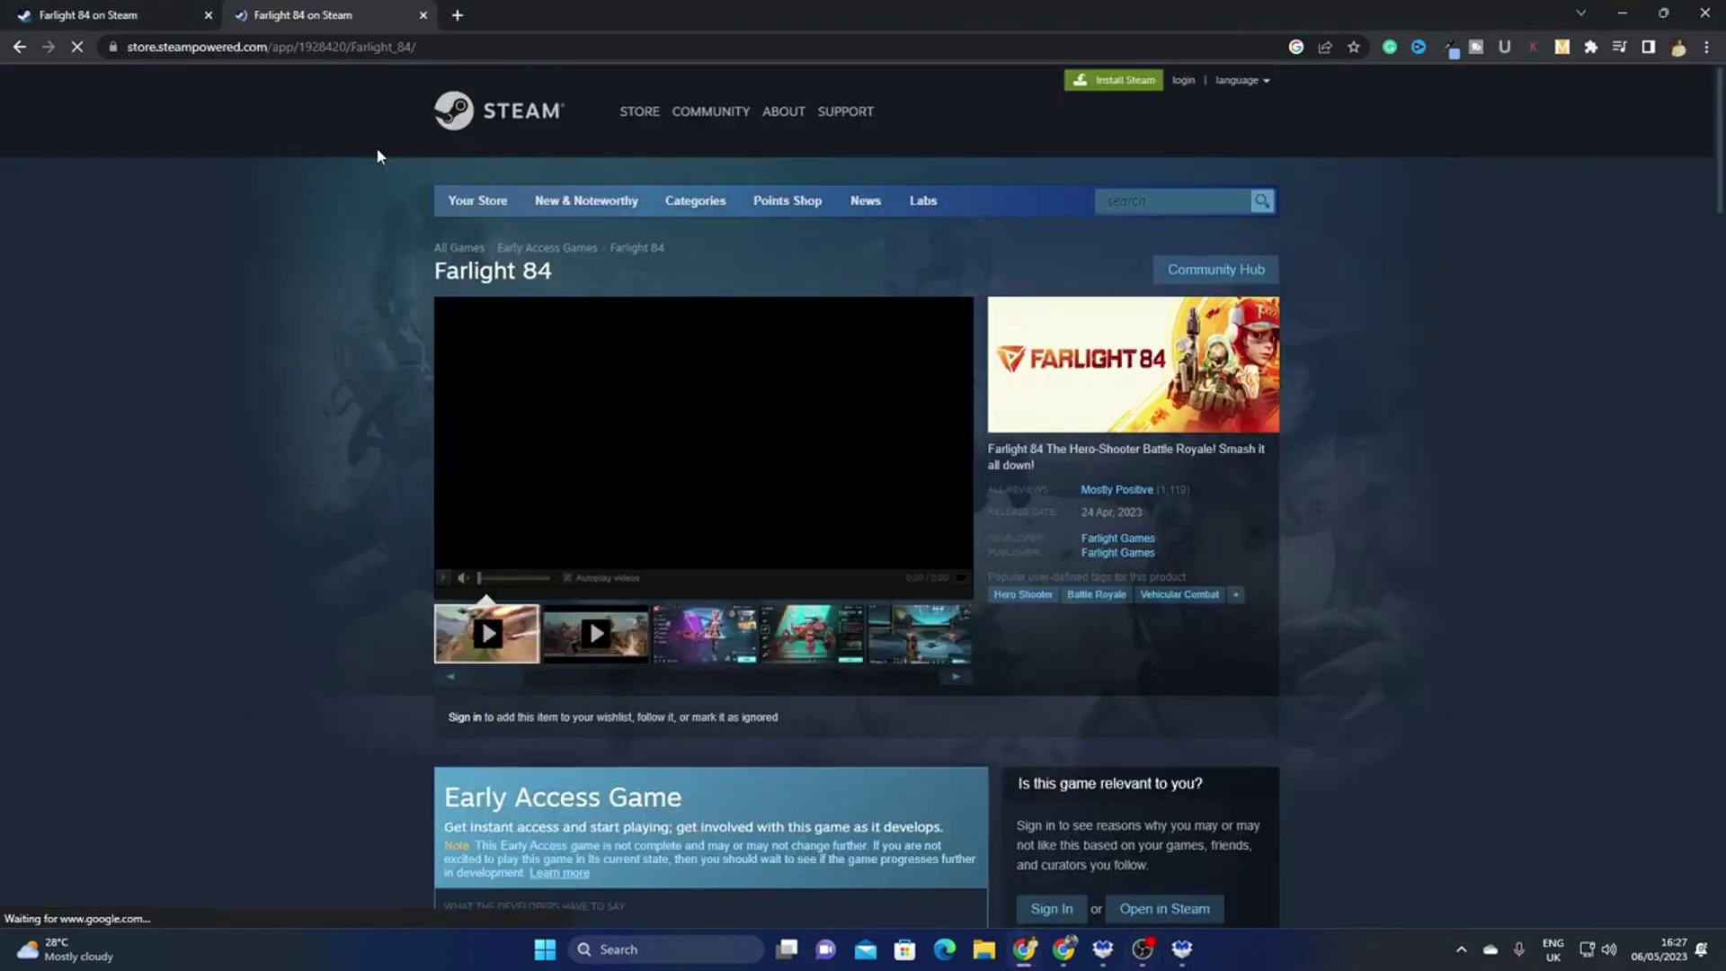
Step: Close the duplicate Farlight 84 on Steam tab and scroll down the store page
middle_click(337, 15)
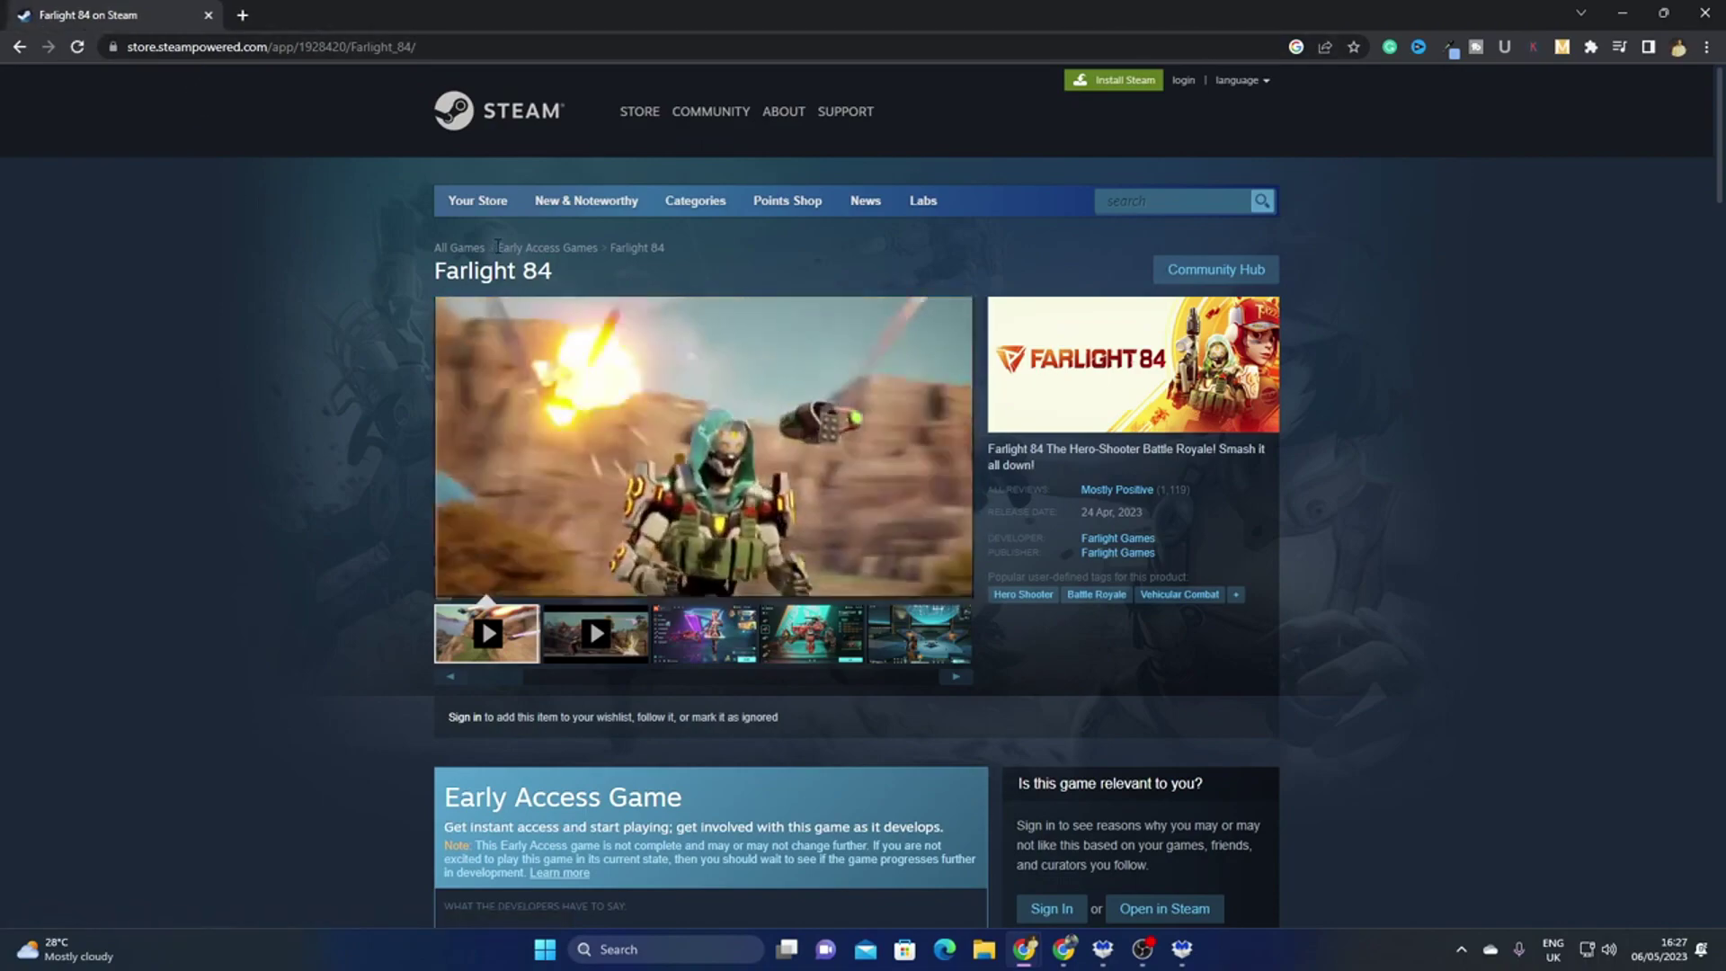
drag(496, 247, 595, 248)
scroll(754, 484, down, 3)
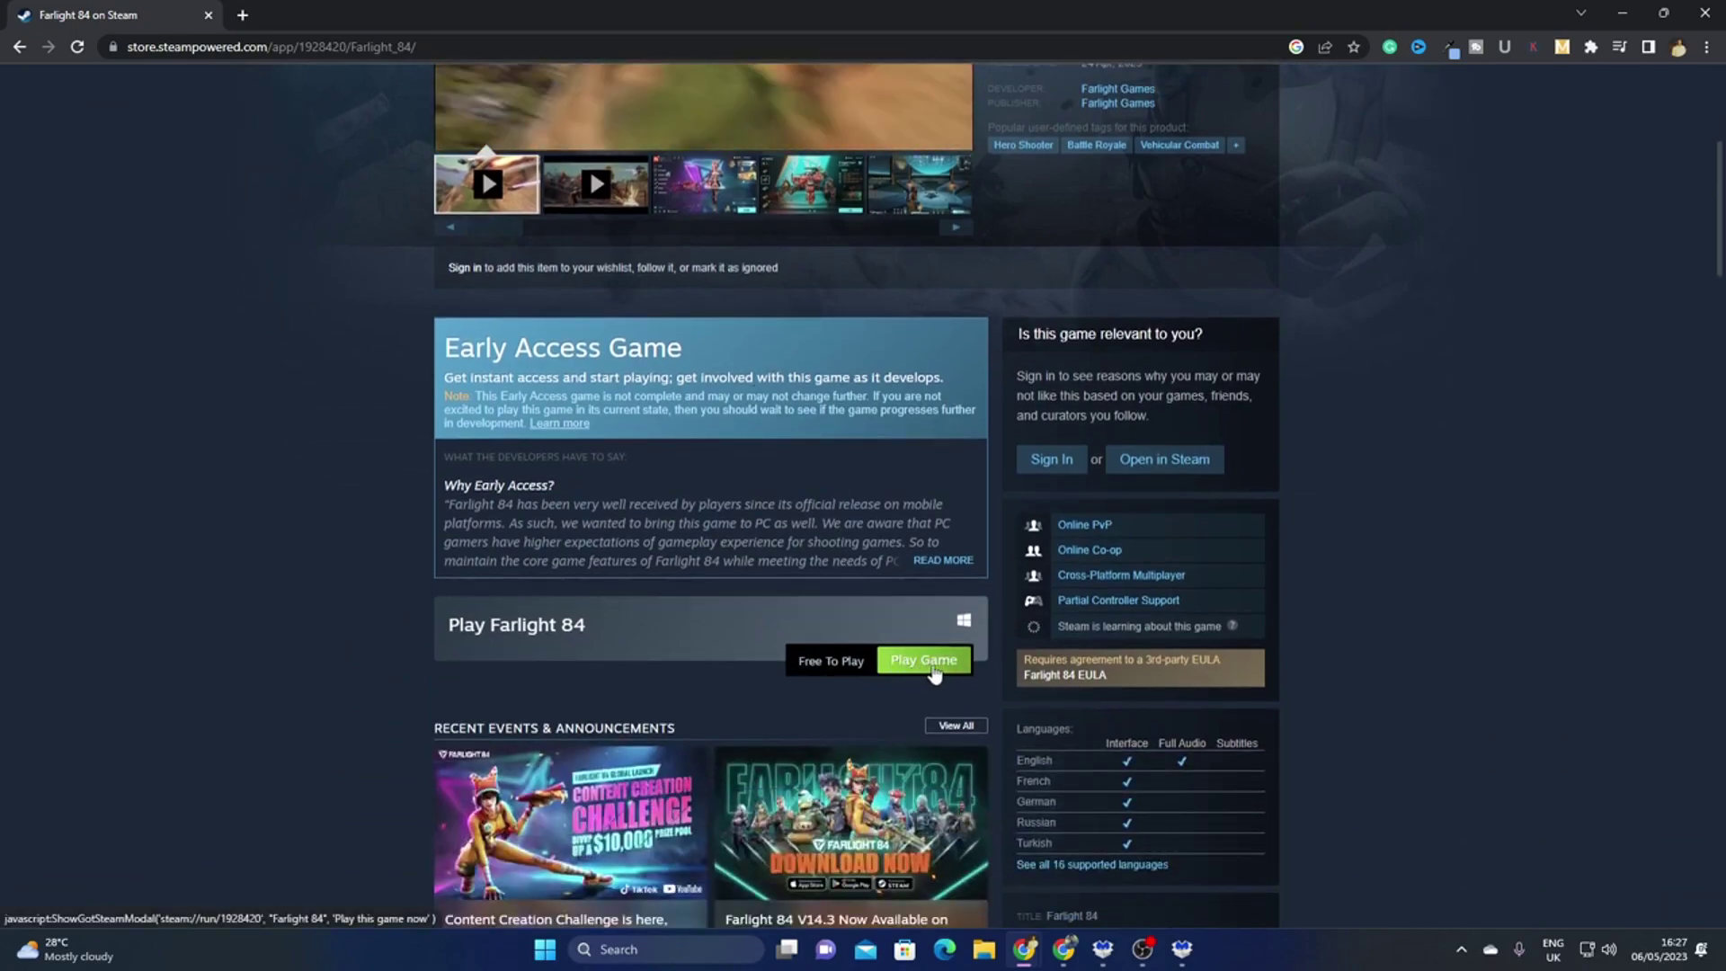
Step: Choose Play Game, confirm Steam is installed, allow Open Steam, and accept the install options
click(923, 661)
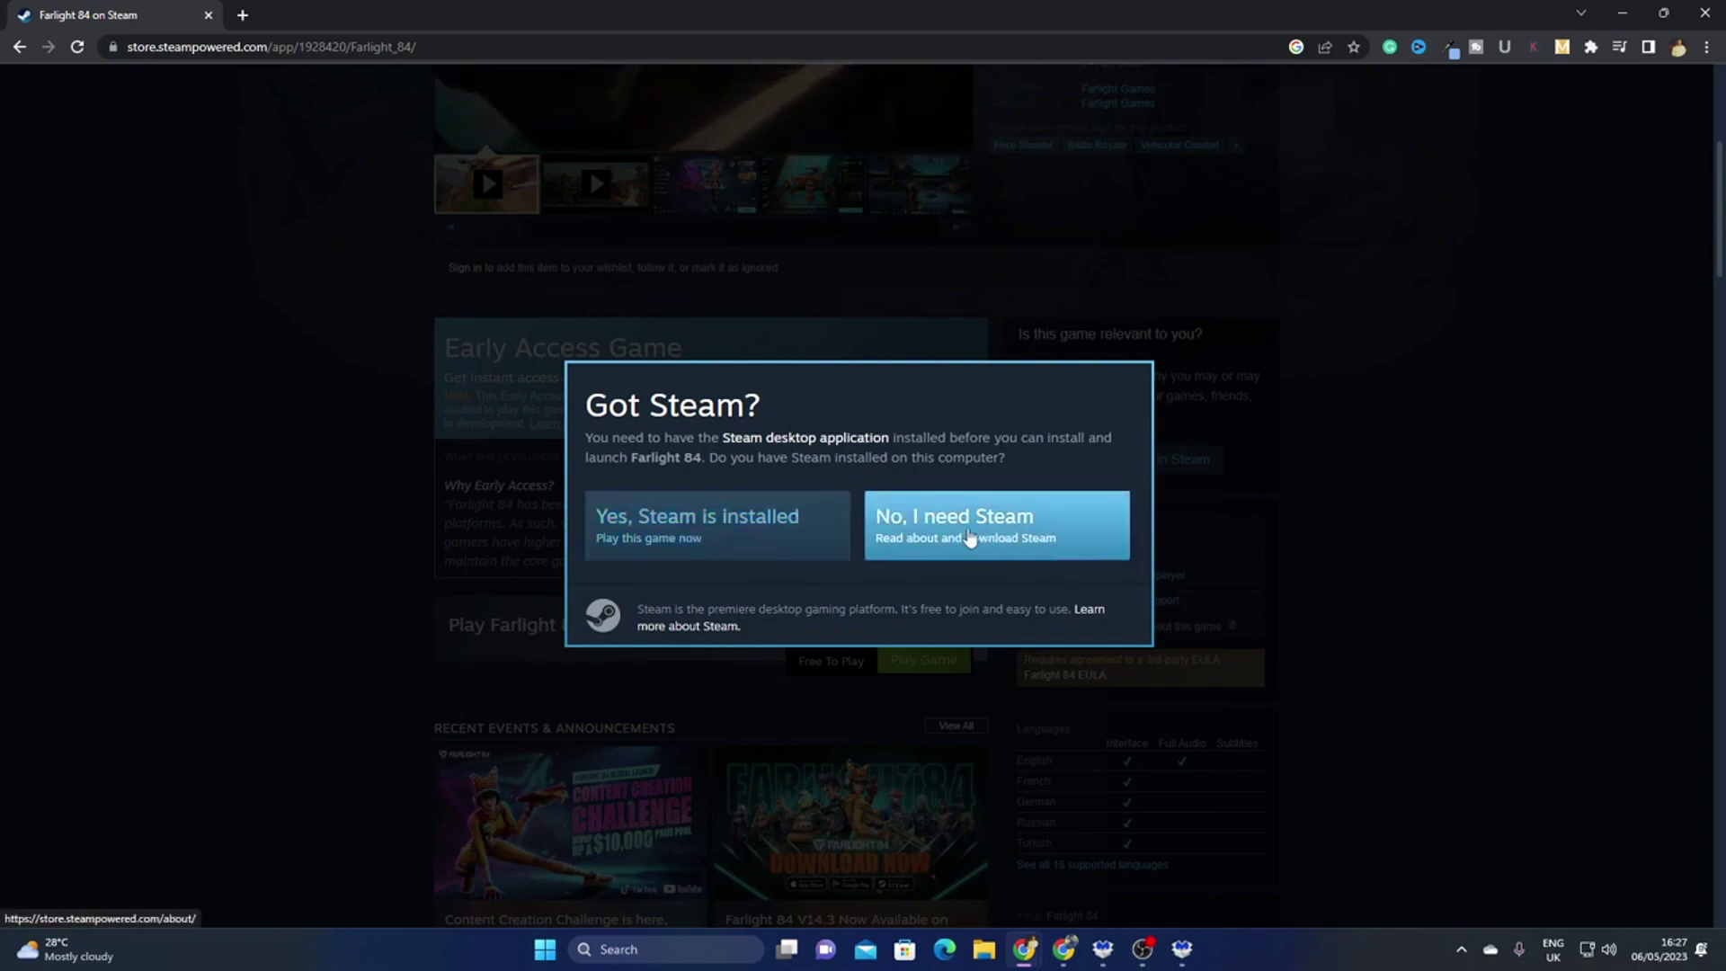
click(691, 540)
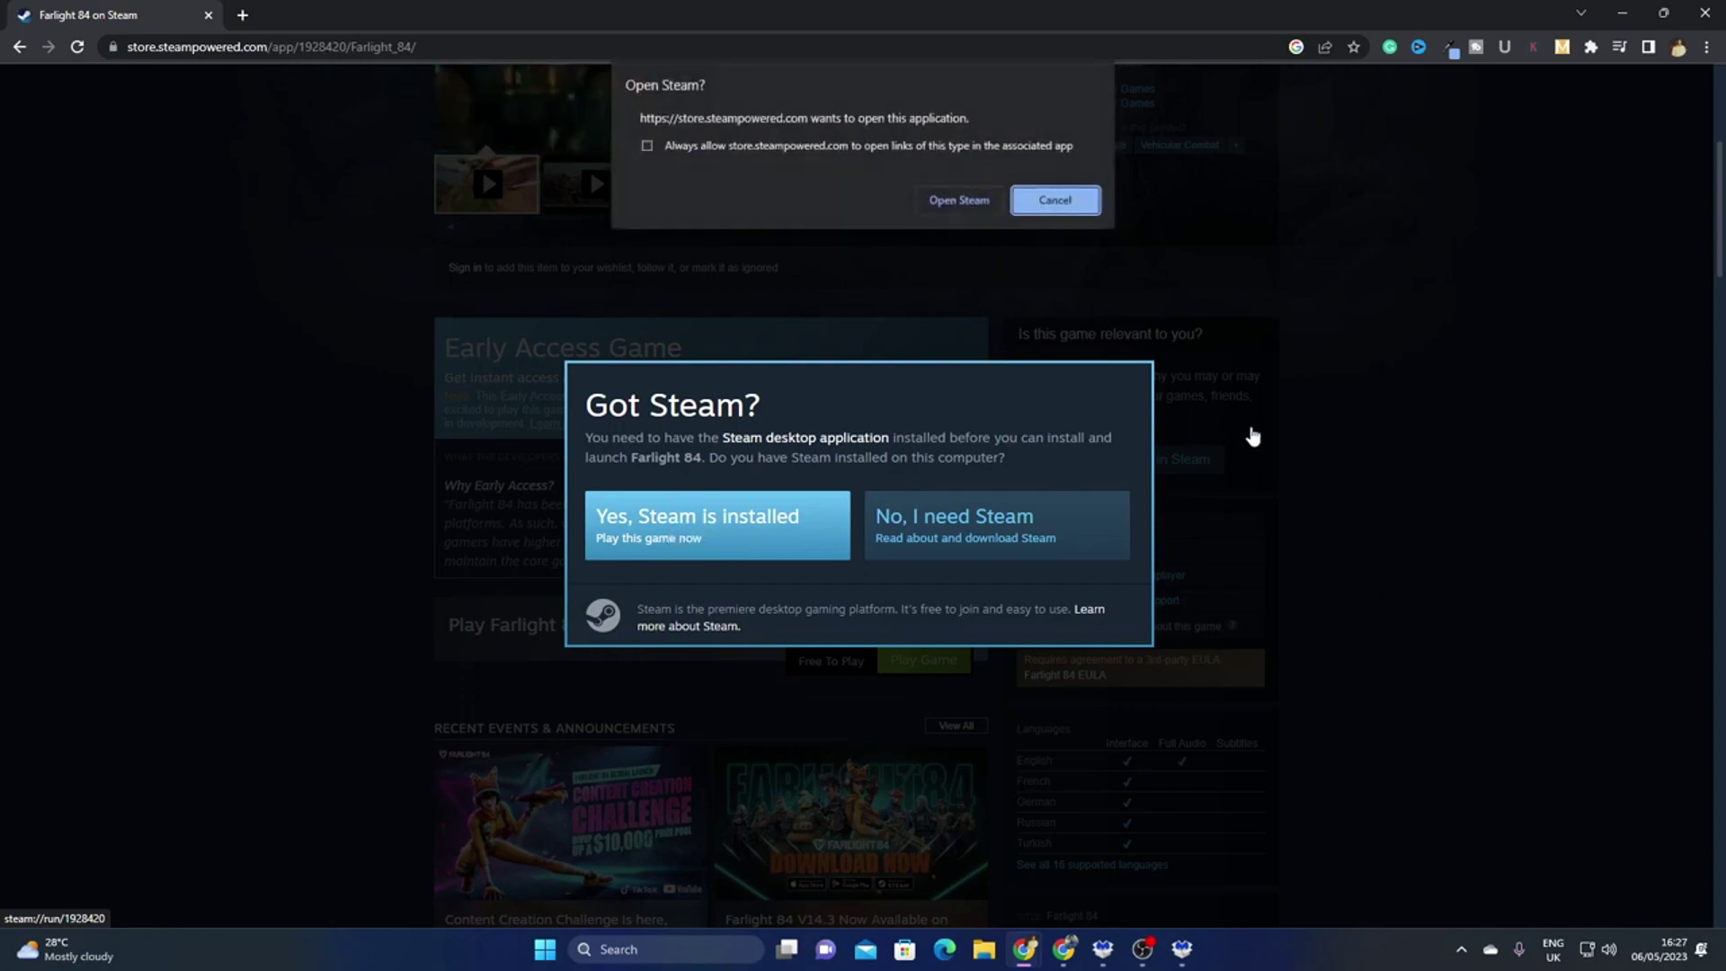
click(959, 200)
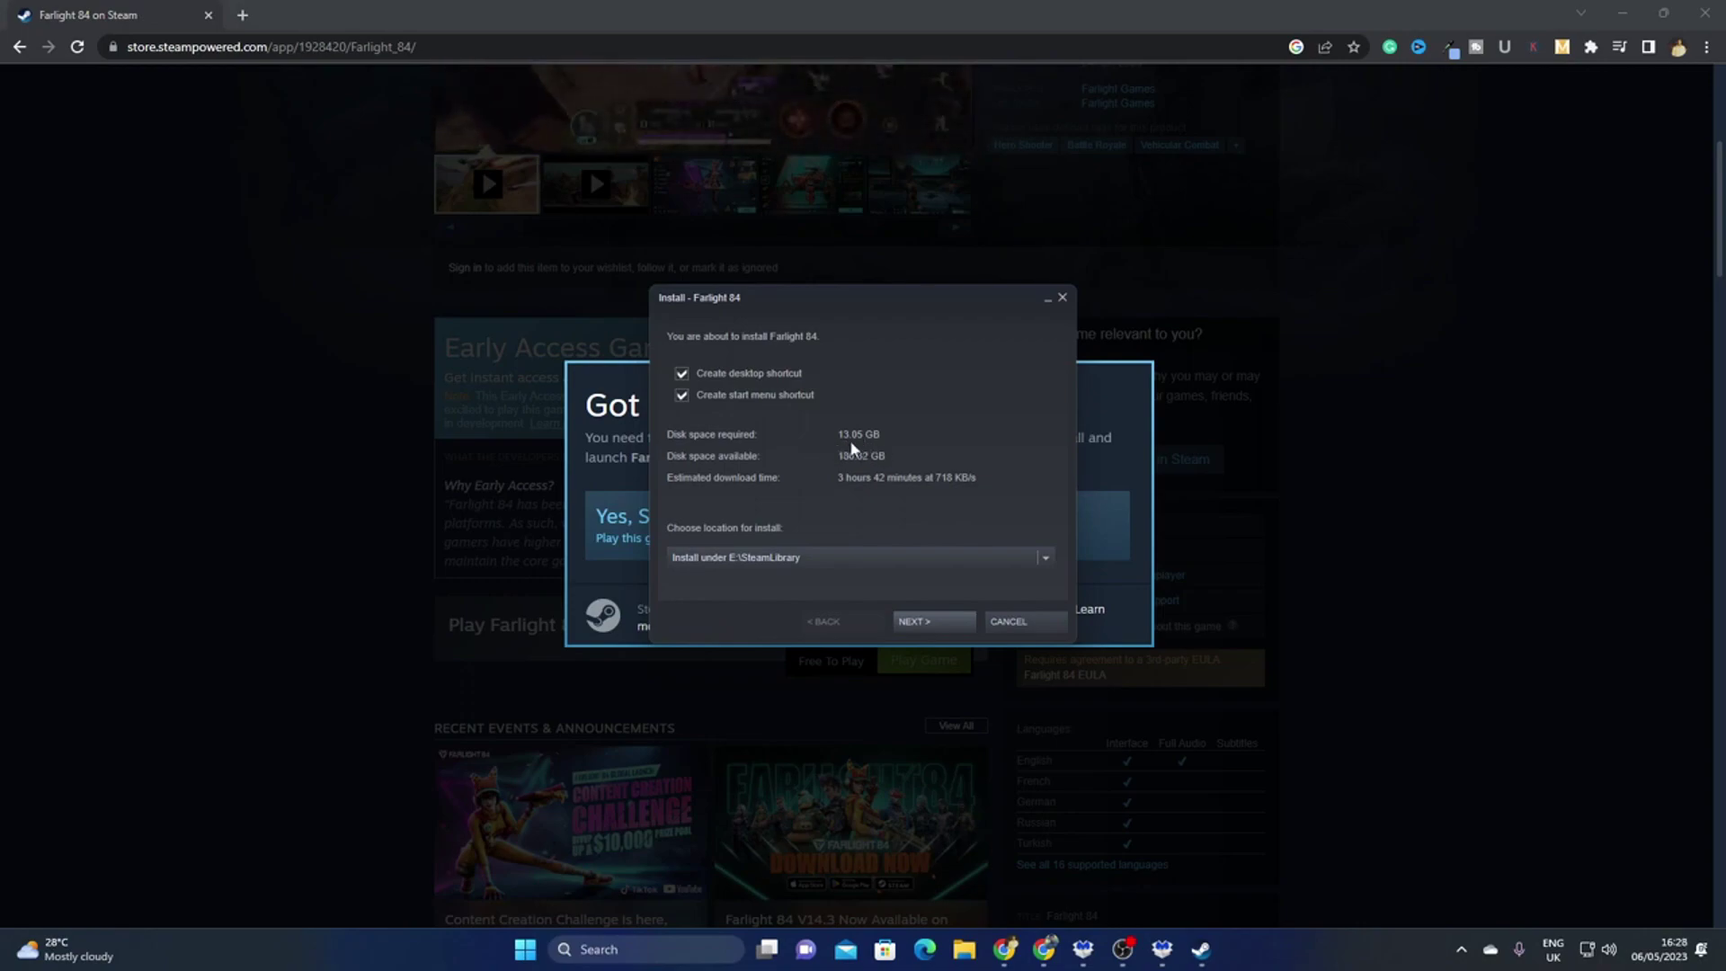
click(931, 619)
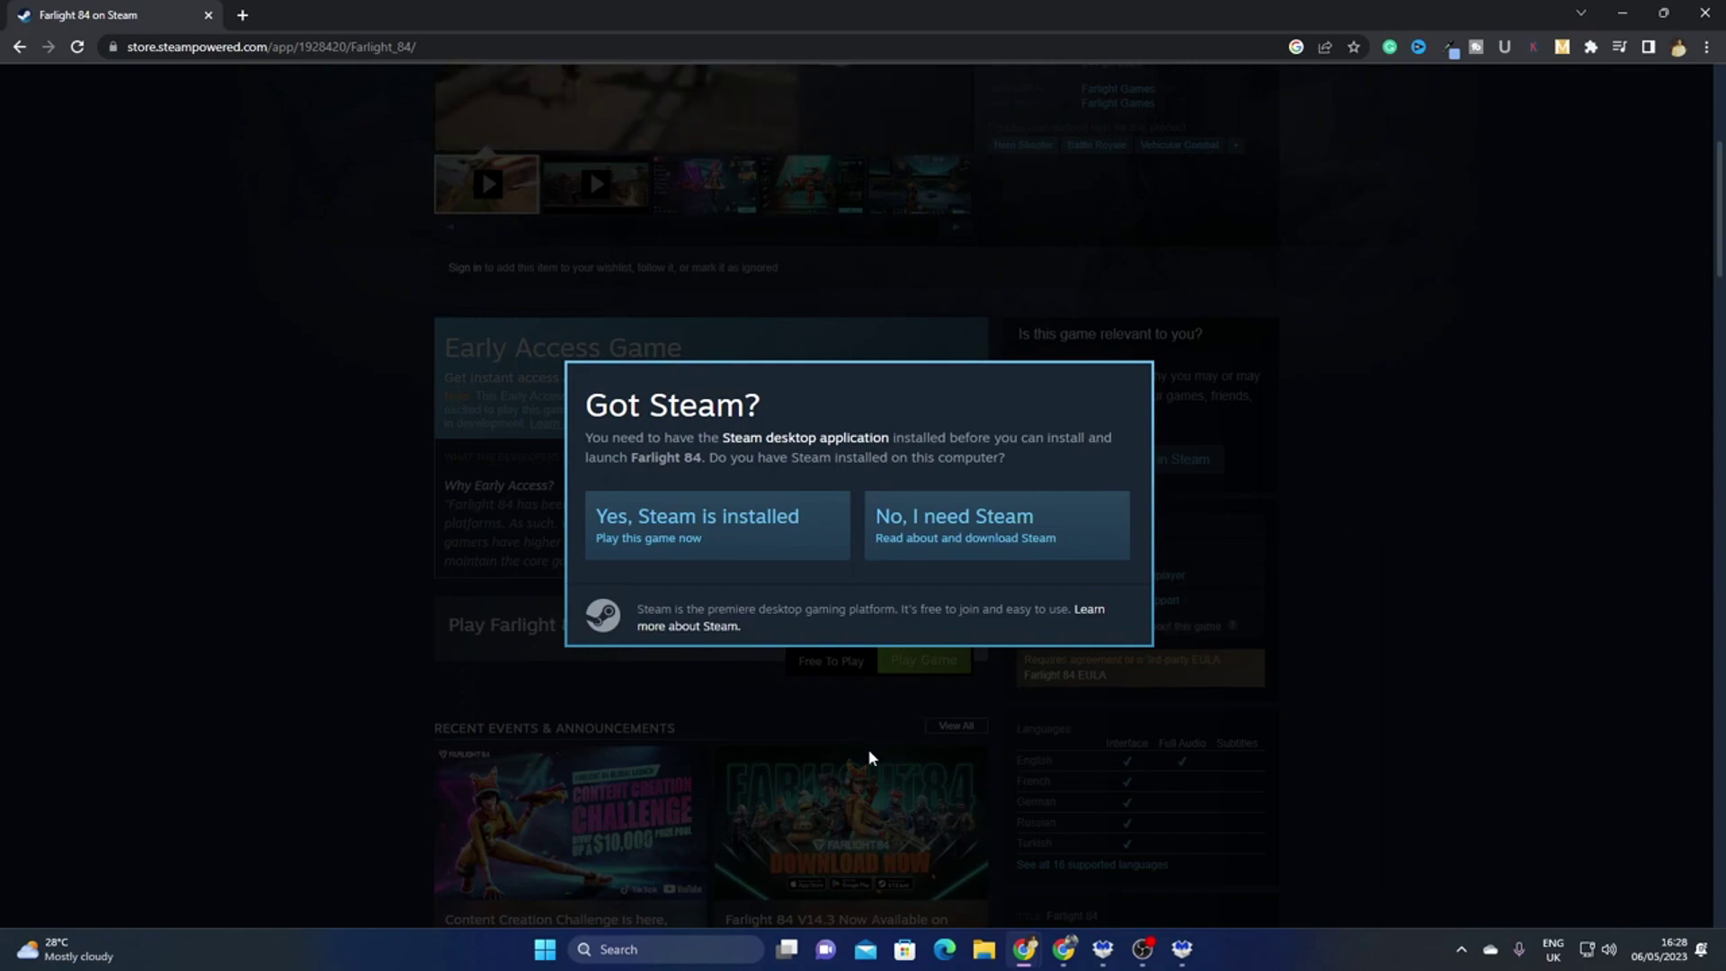
Step: Launch Farlight 84 from the Steam tray icon's quick menu, then bring up Windows search
click(1462, 950)
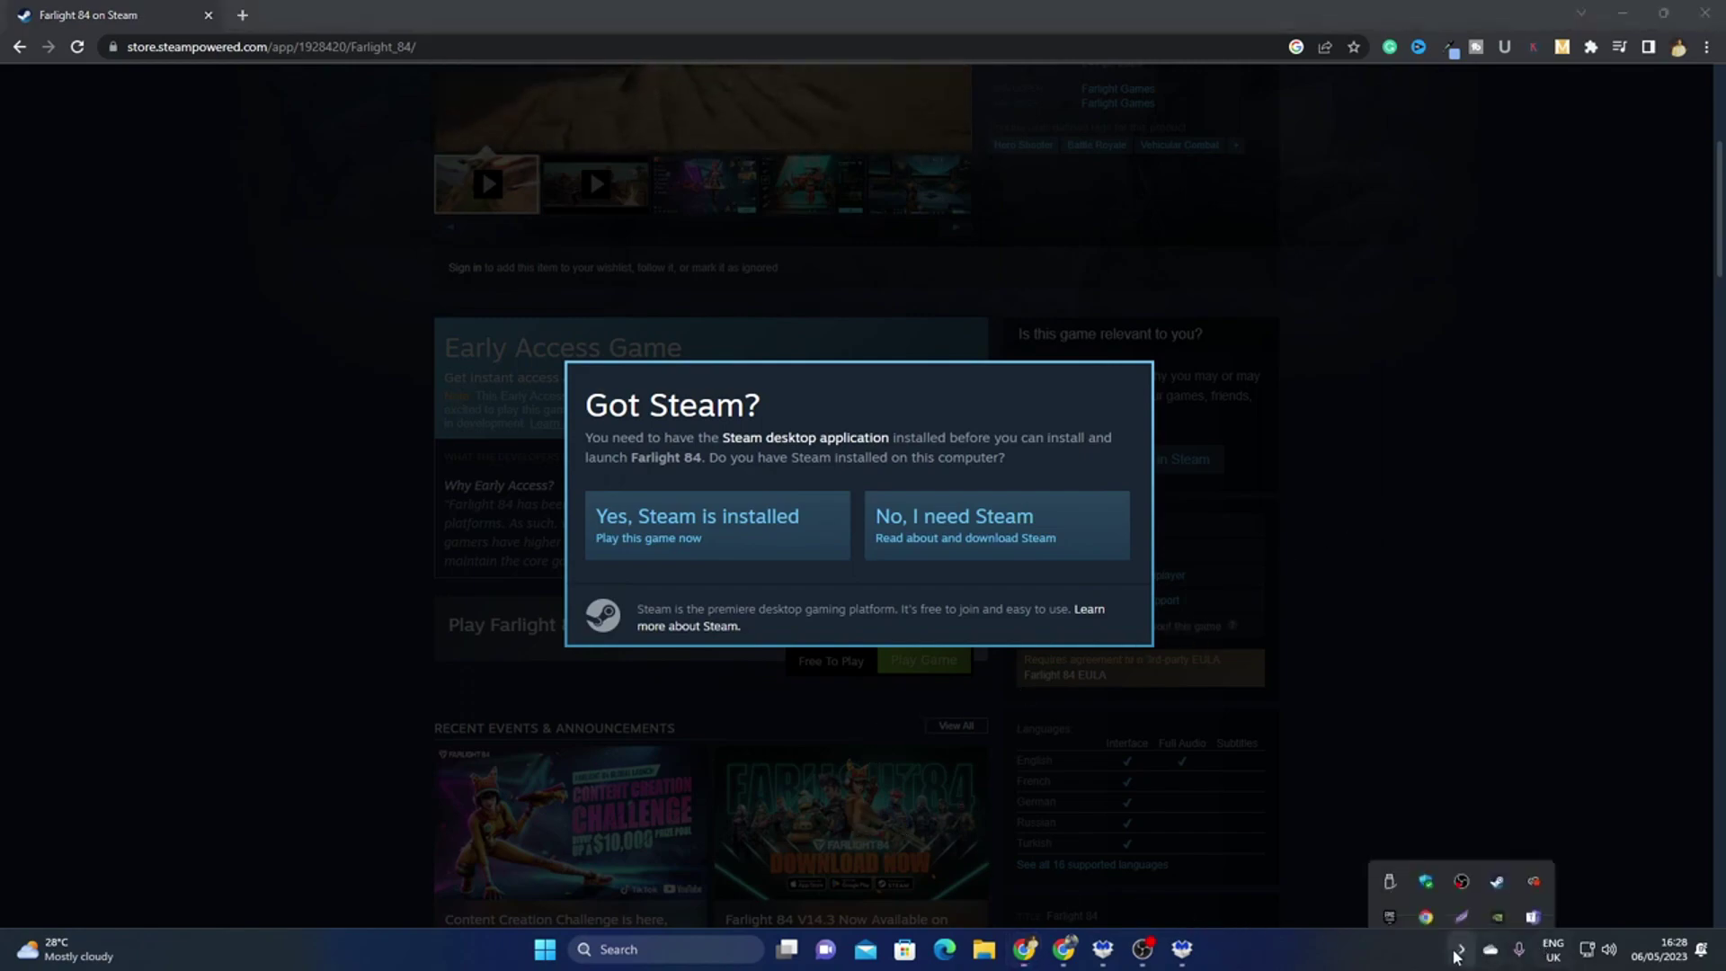
right_click(1500, 861)
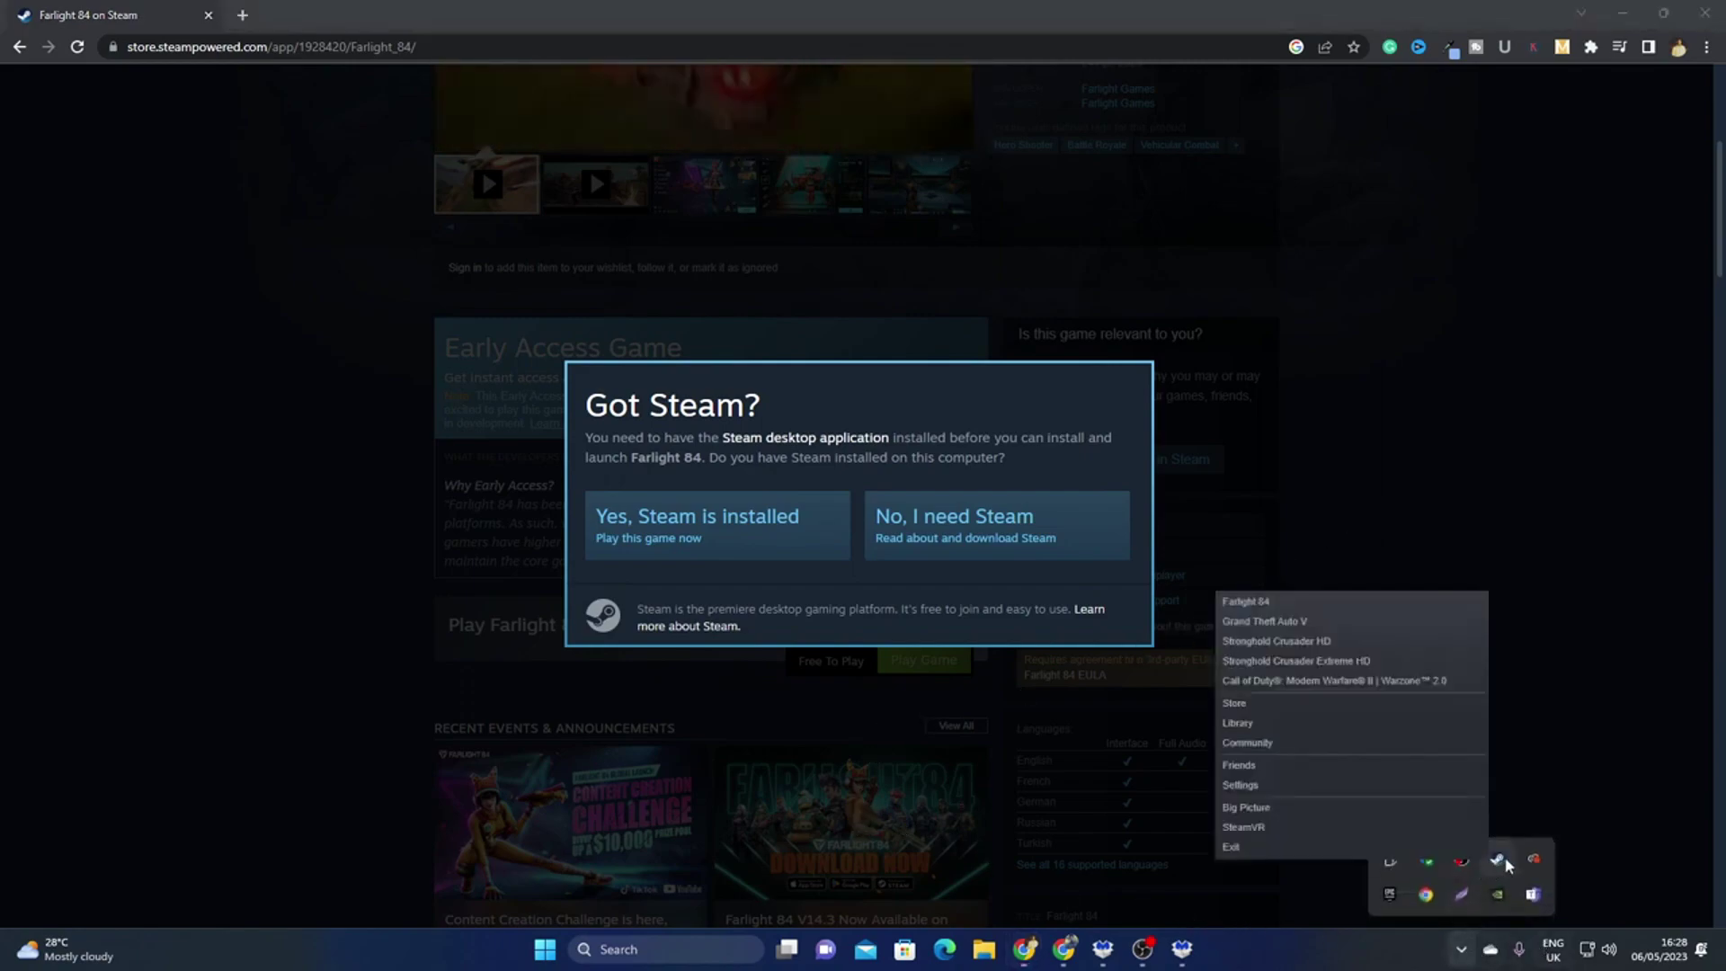
click(1234, 598)
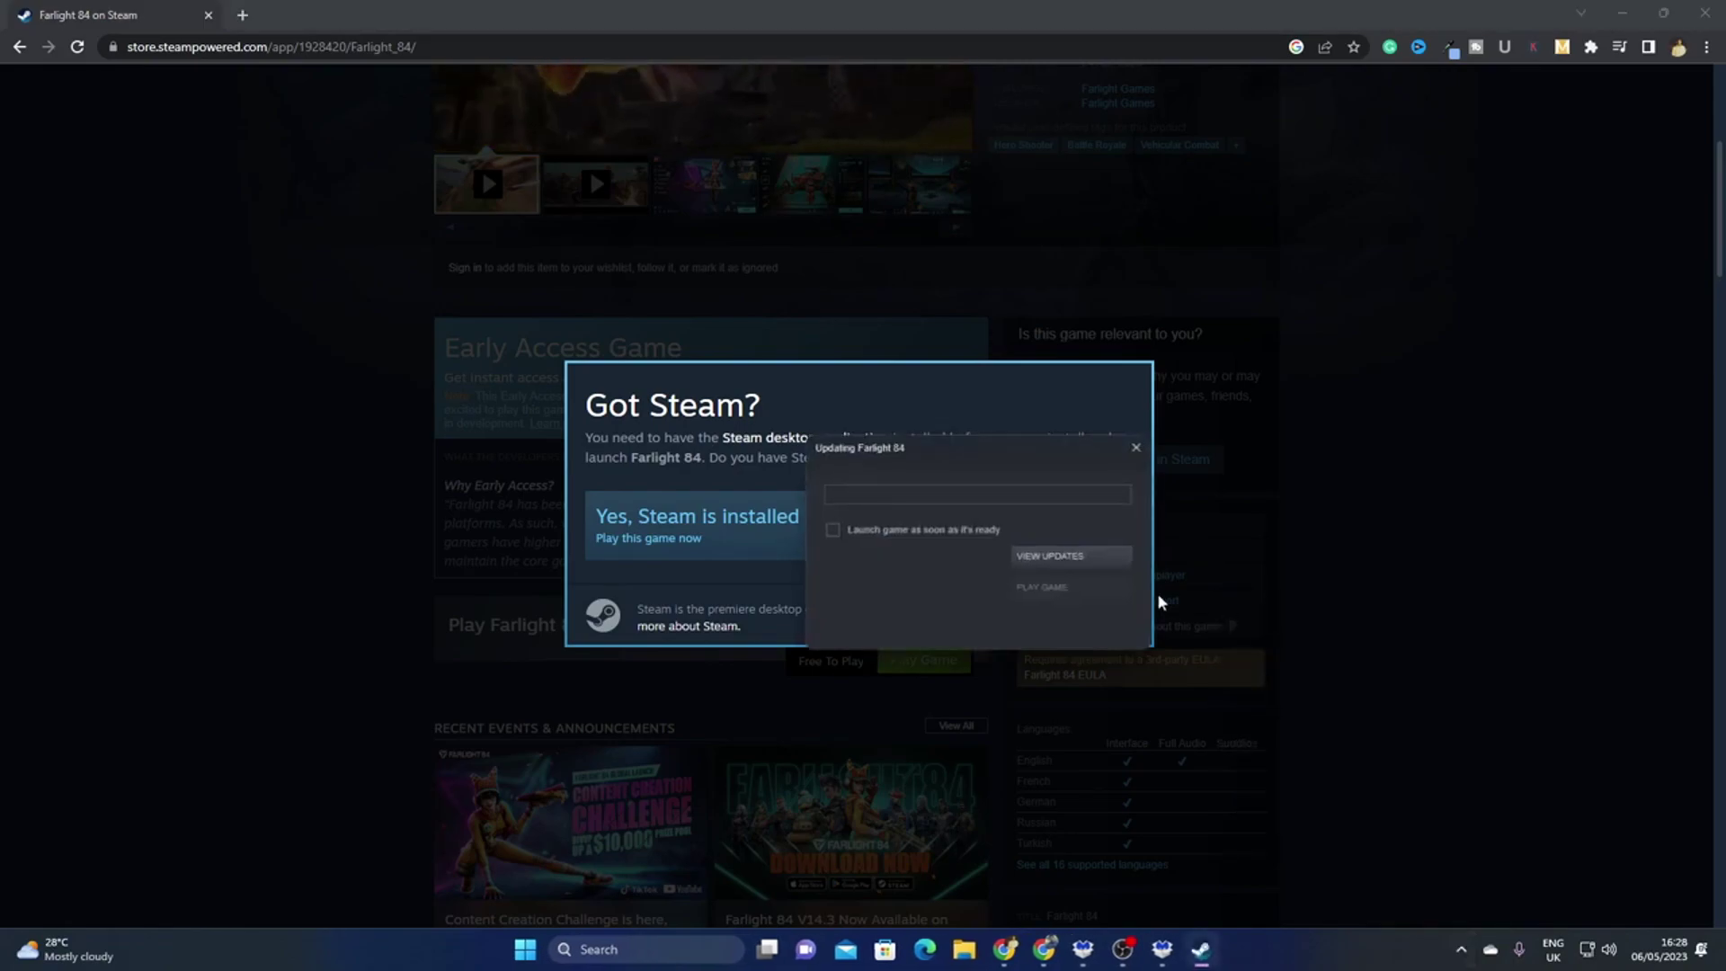
click(600, 949)
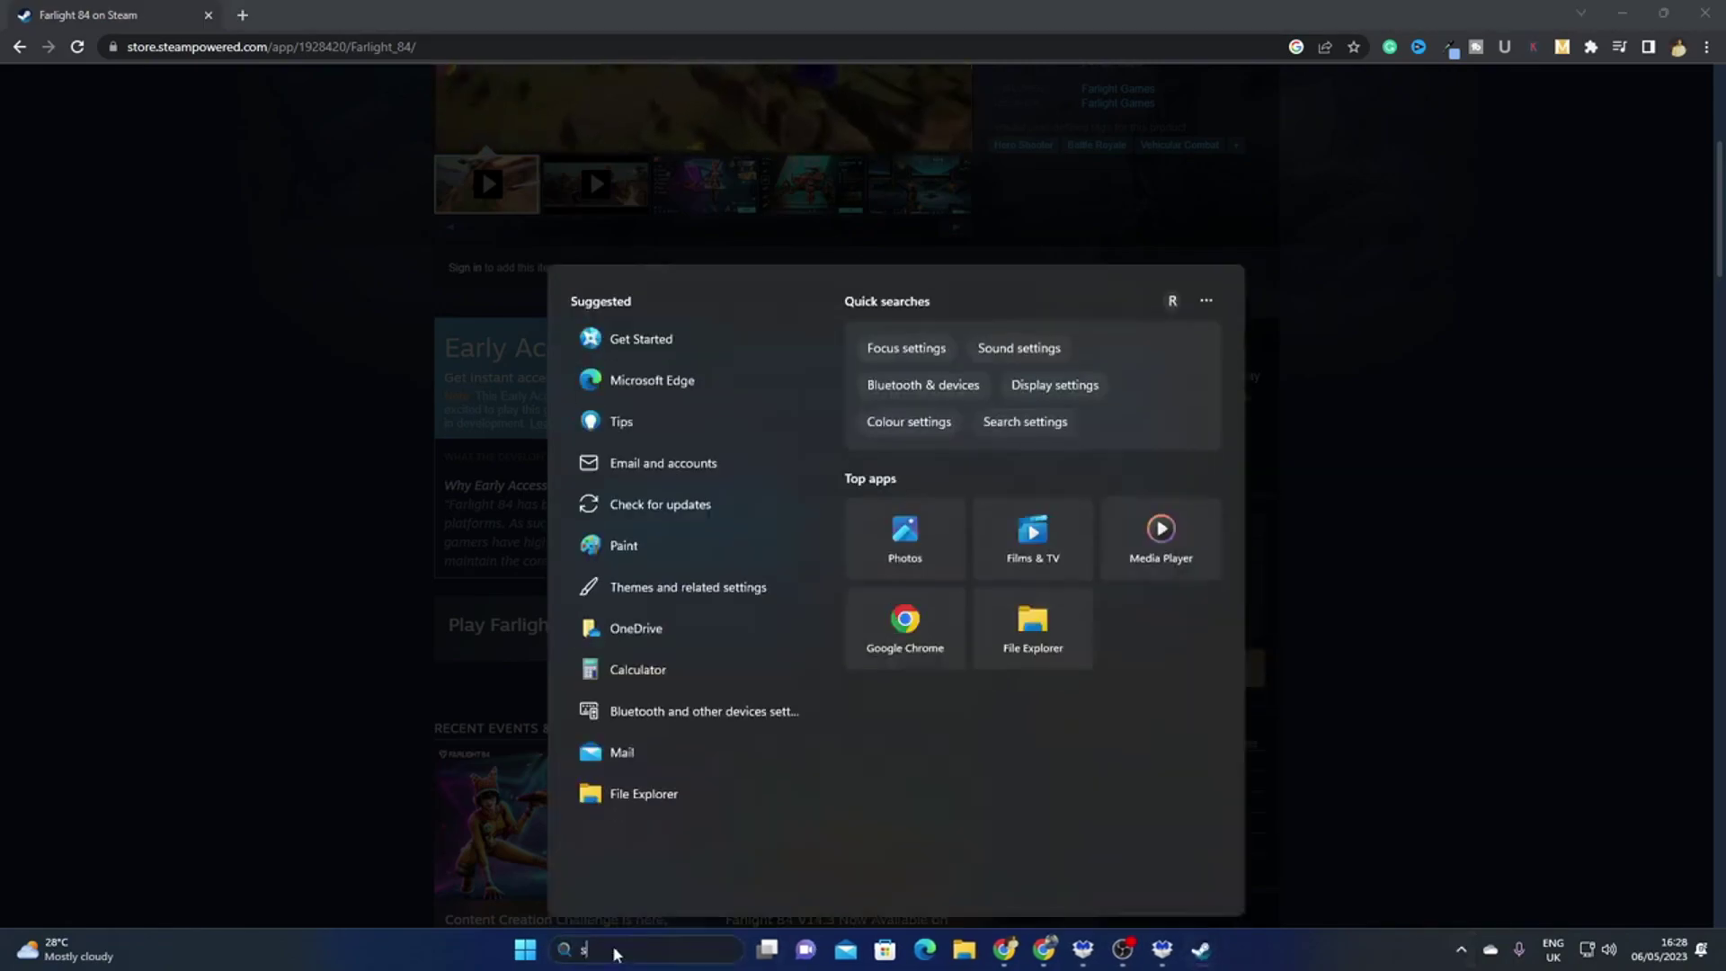
text(steam)
Step: Open the Steam app from the search results to view Farlight 84's download
click(678, 393)
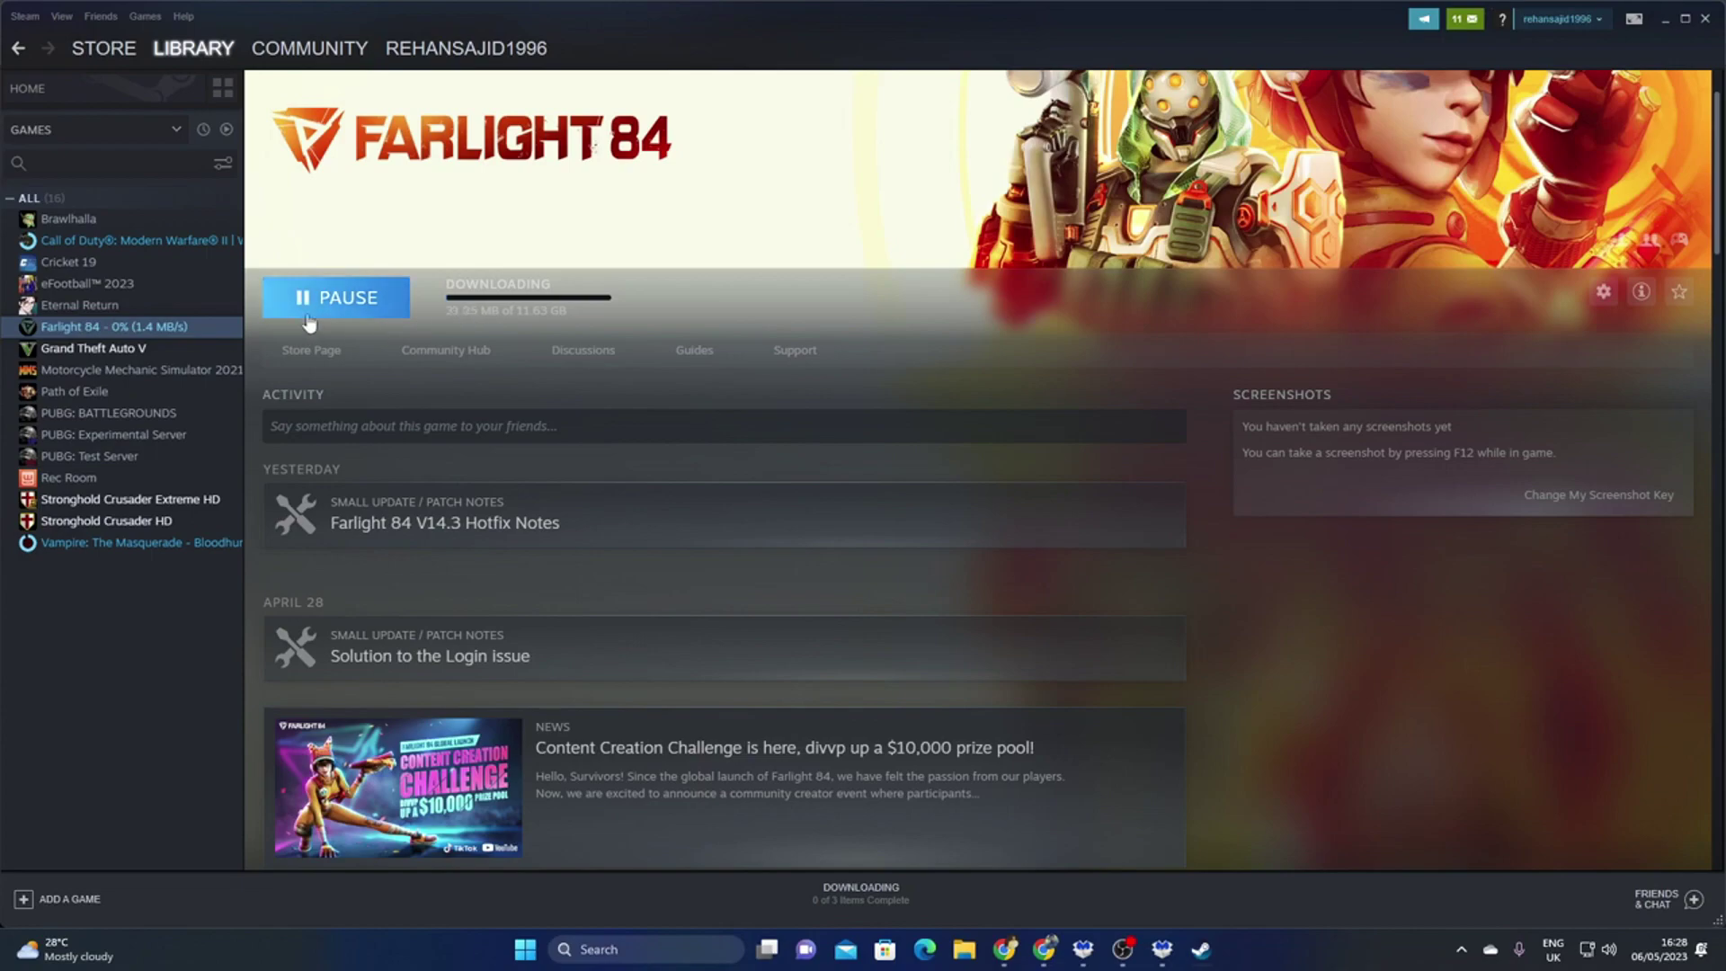
scroll(1367, 725, up, 1)
scroll(1364, 715, down, 5)
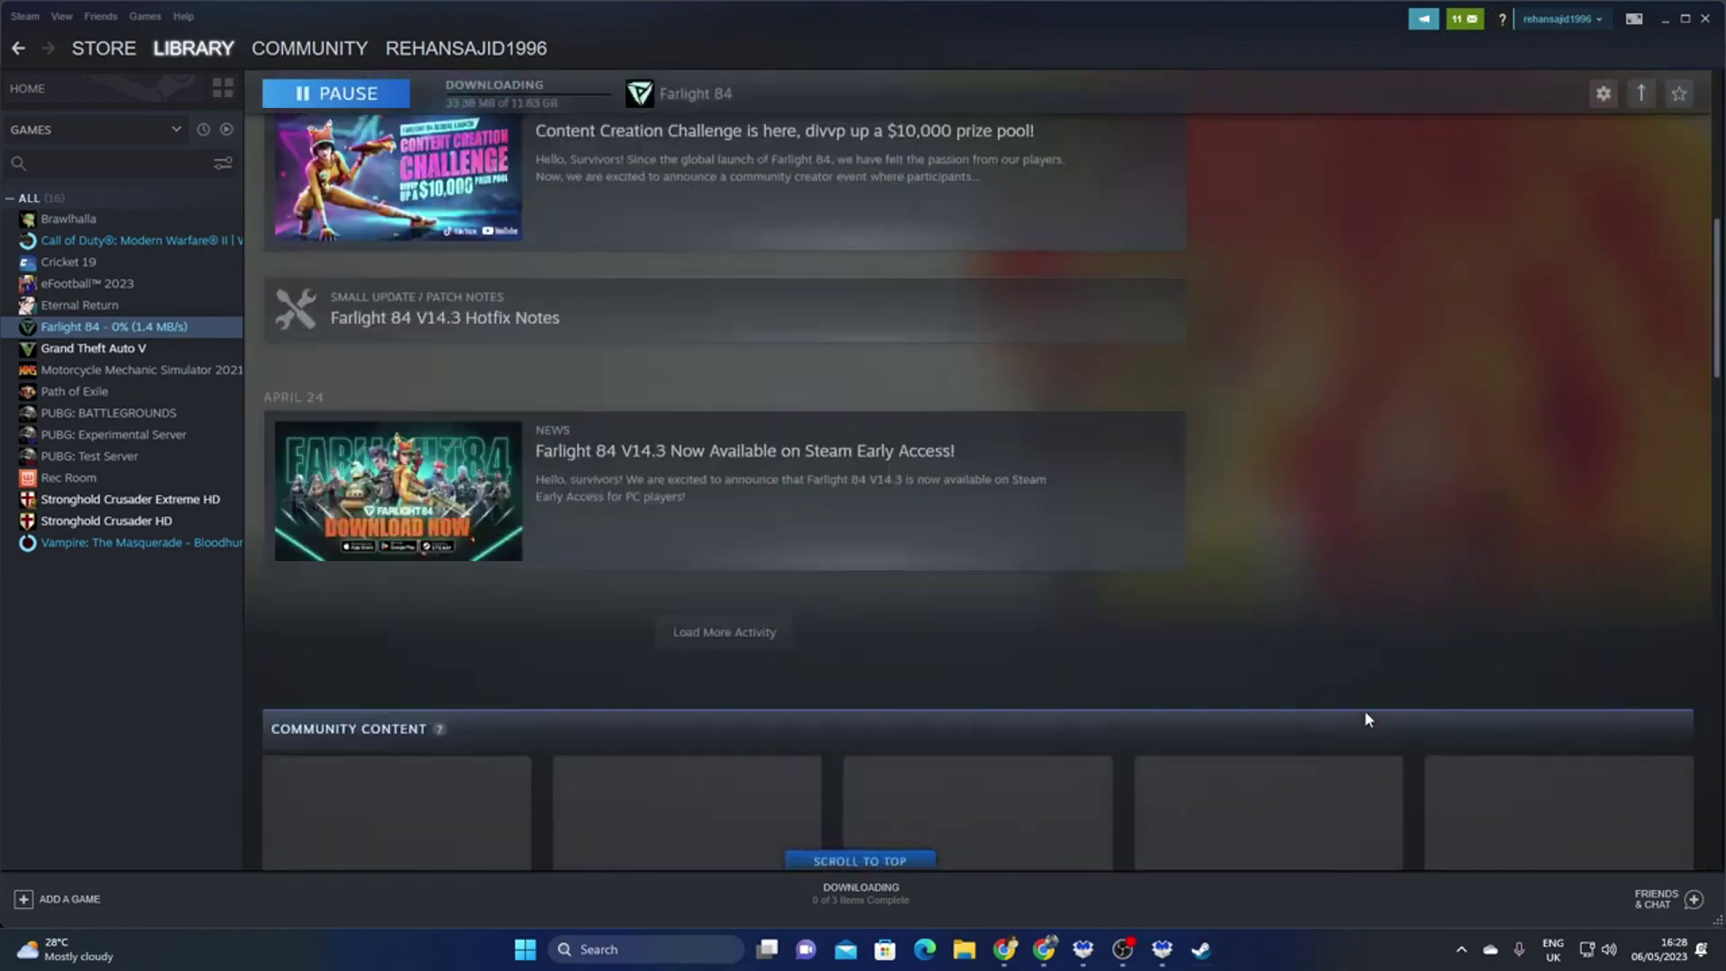
scroll(1365, 711, up, 5)
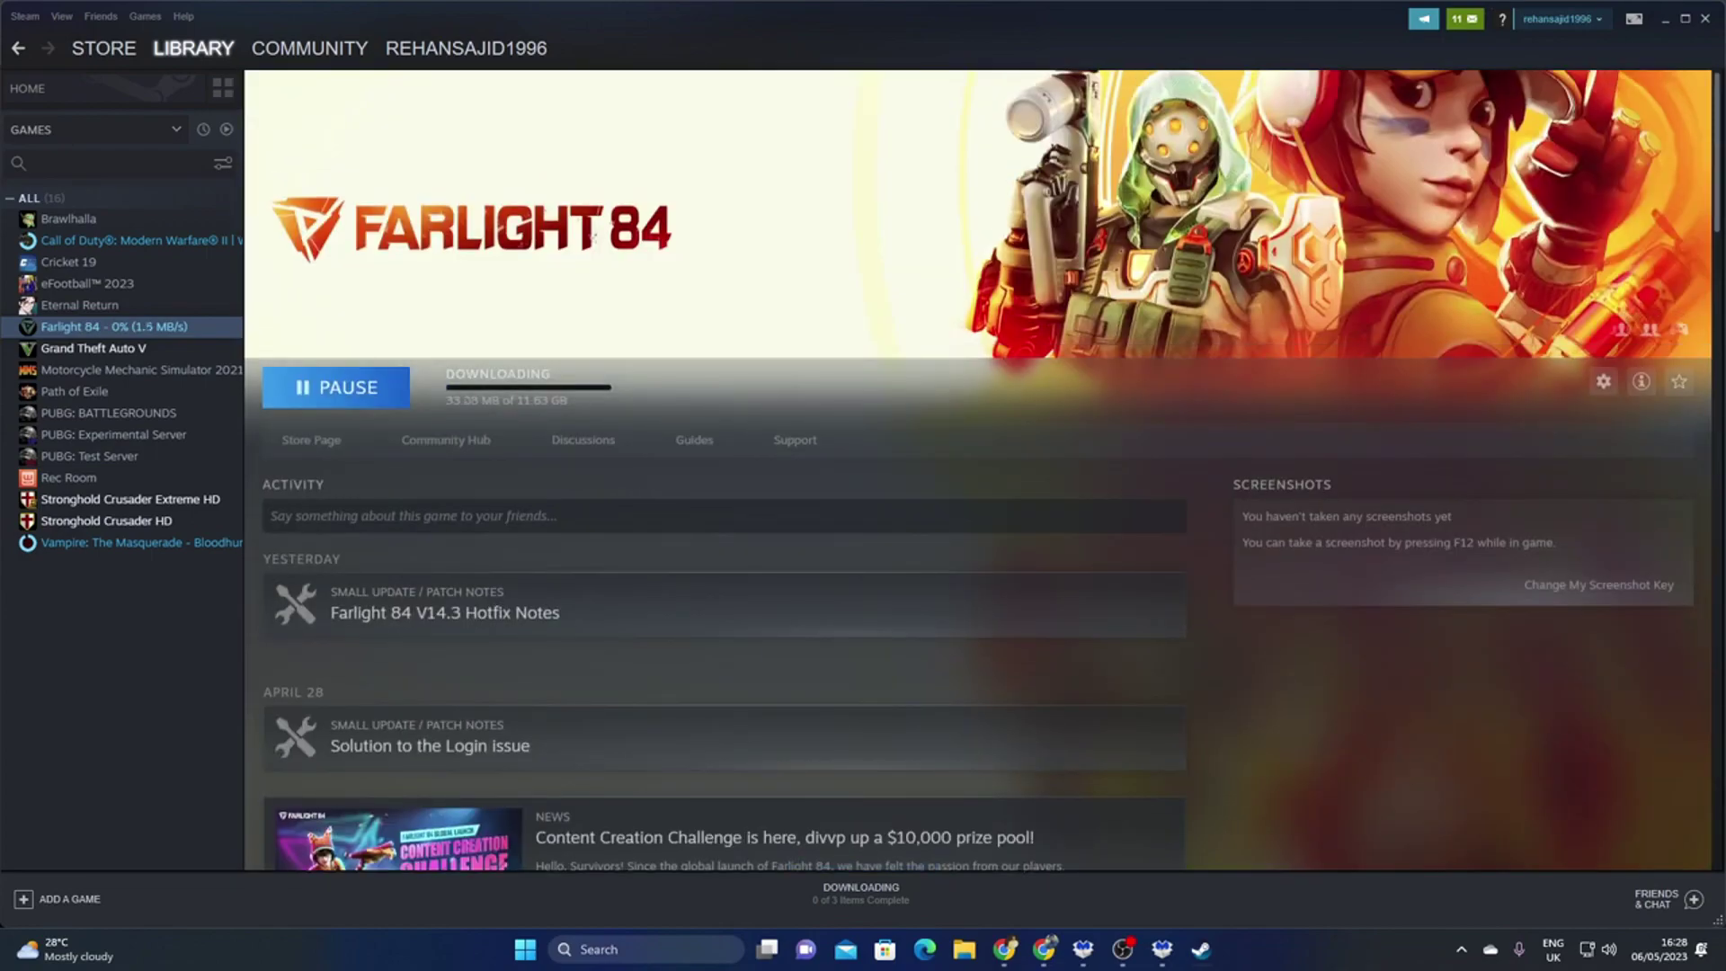